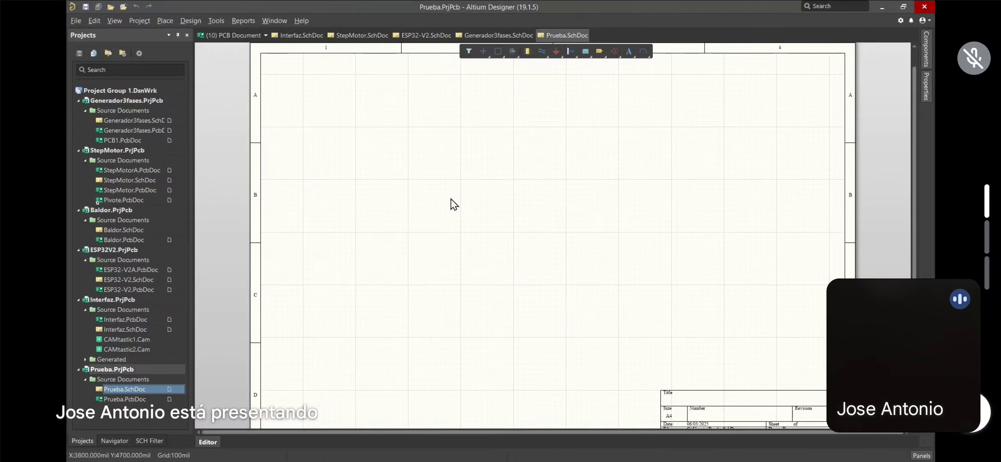
Search the Miscellaneous Devices library for RES parts in the Components panel
{"action": "left_click", "coordinate": [927, 53]}
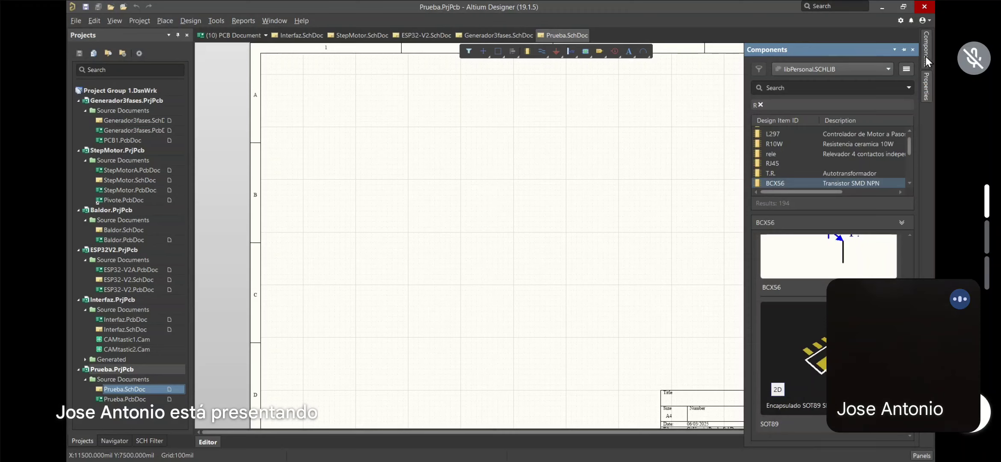
{"action": "left_click", "coordinate": [886, 67]}
{"action": "left_click", "coordinate": [824, 88]}
{"action": "type", "text": "RES"}
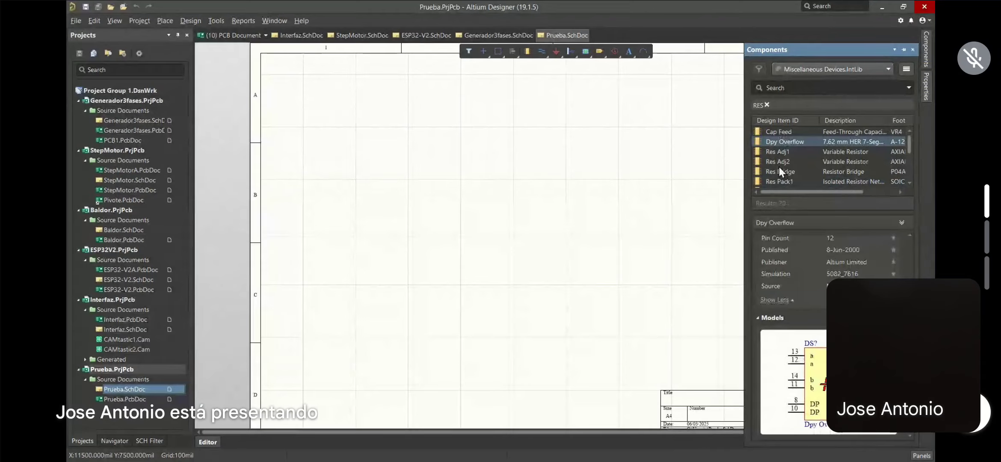
{"action": "scroll", "coordinate": [778, 166], "scroll_direction": "down", "scroll_amount": 1}
{"action": "scroll", "coordinate": [778, 166], "scroll_direction": "down", "scroll_amount": 3}
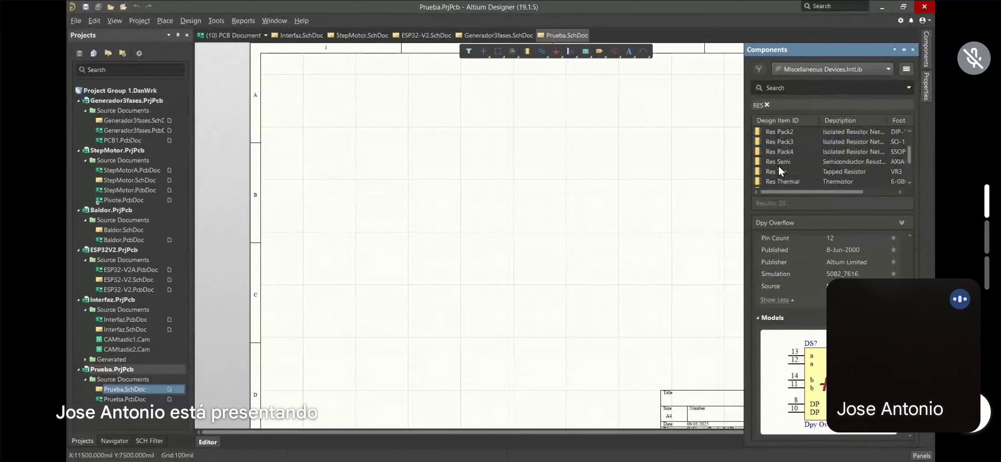
{"action": "scroll", "coordinate": [779, 162], "scroll_direction": "up", "scroll_amount": 4}
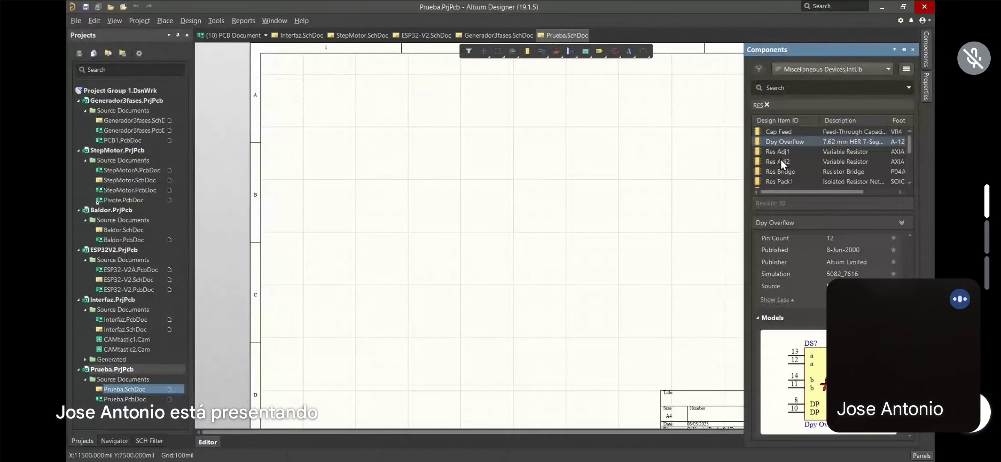
Browse the Miscellaneous Connectors library and preview the Connector 100 part
{"action": "left_click", "coordinate": [826, 97]}
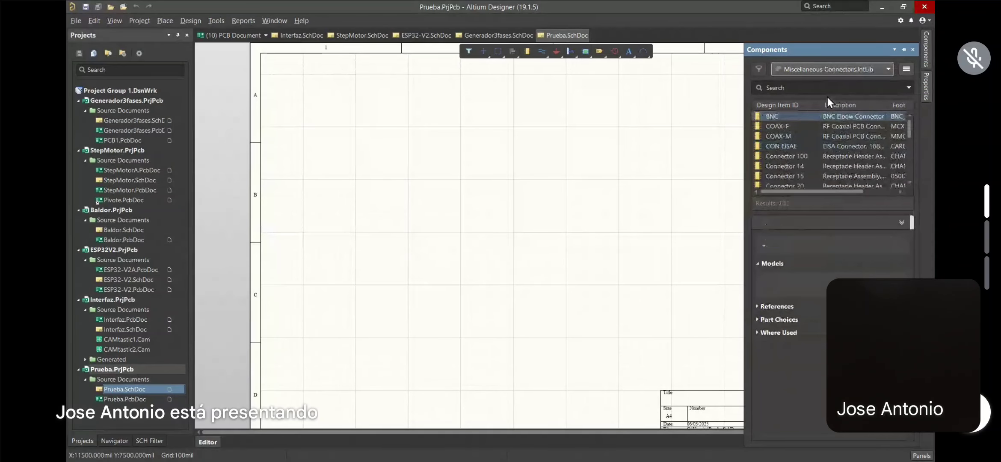
{"action": "scroll", "coordinate": [780, 141], "scroll_direction": "down", "scroll_amount": 1}
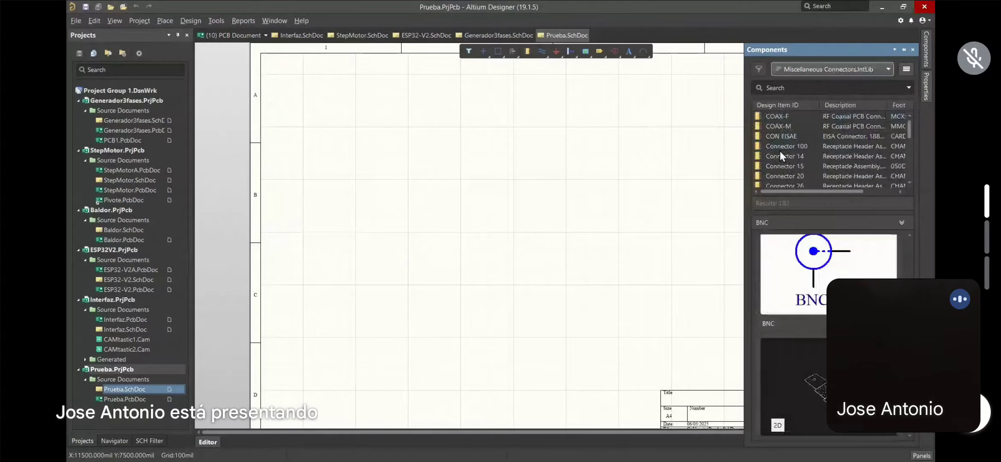
{"action": "left_click", "coordinate": [779, 147]}
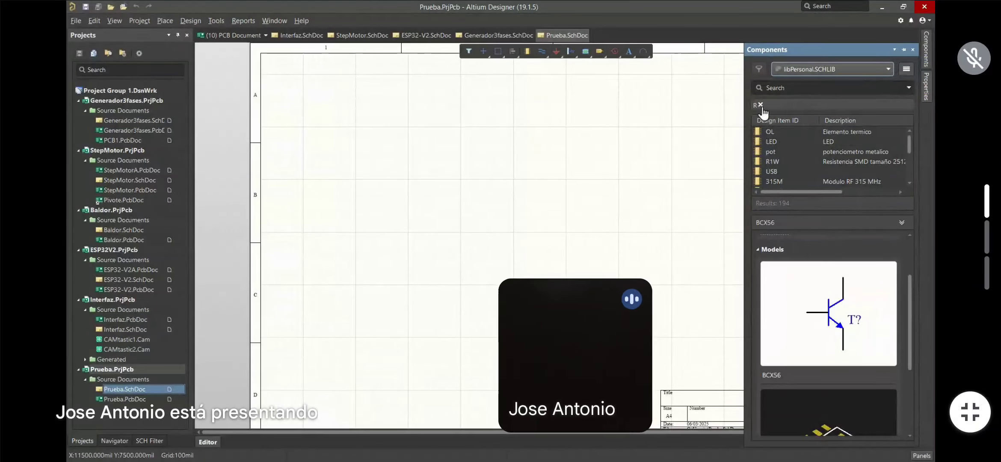
Replace the leftover R filter with a molex search, listing seven libPersonal connectors
{"action": "left_click", "coordinate": [760, 105]}
{"action": "left_click", "coordinate": [779, 87]}
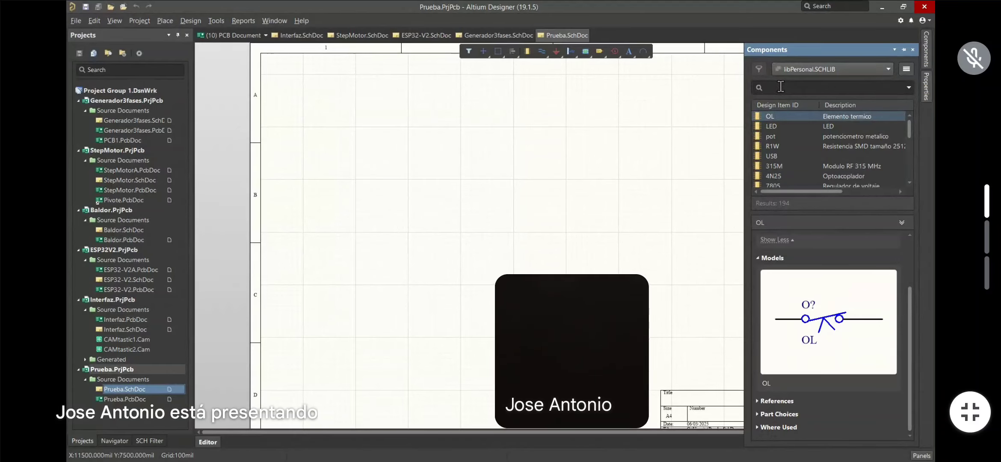
{"action": "type", "text": "m"}
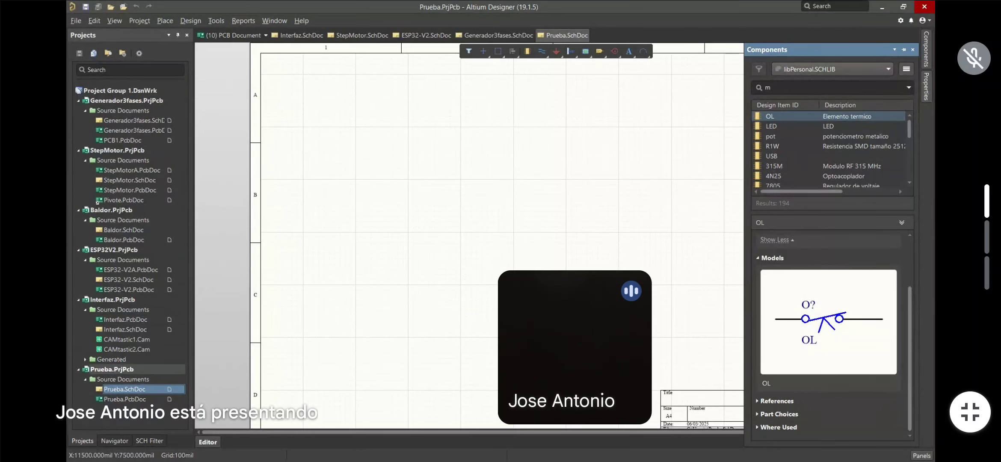
{"action": "type", "text": "ol"}
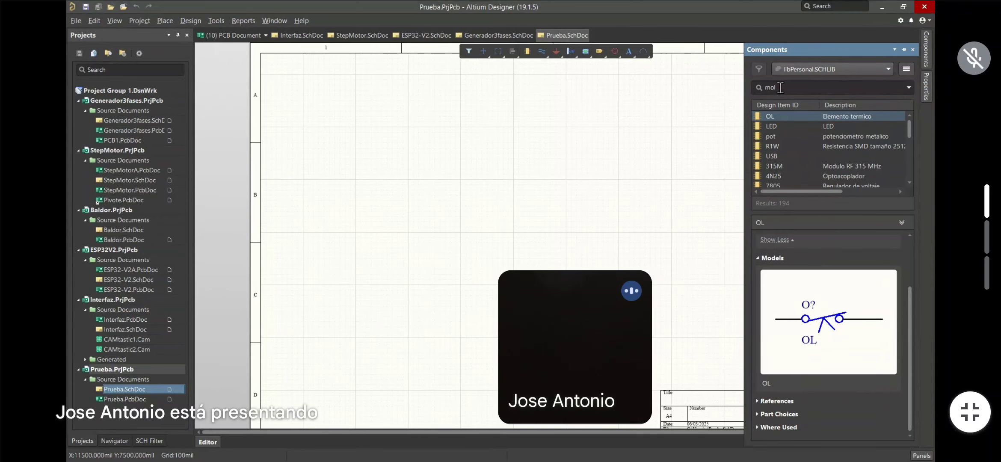
{"action": "type", "text": "ex"}
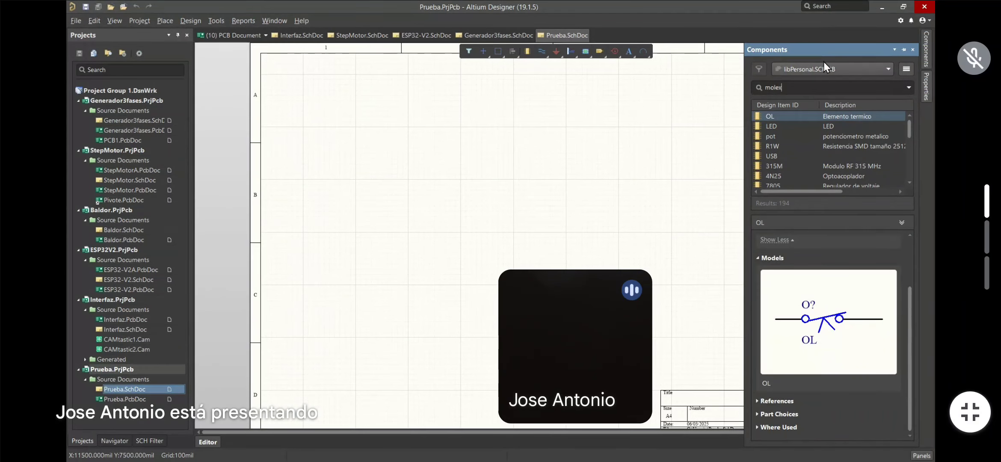
{"action": "key", "text": "Return"}
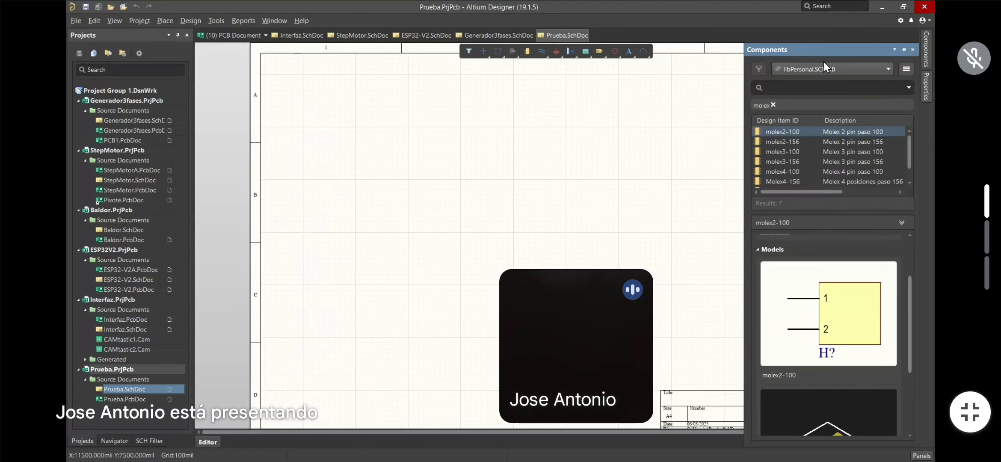
{"action": "scroll", "coordinate": [880, 310], "scroll_direction": "down", "scroll_amount": 2}
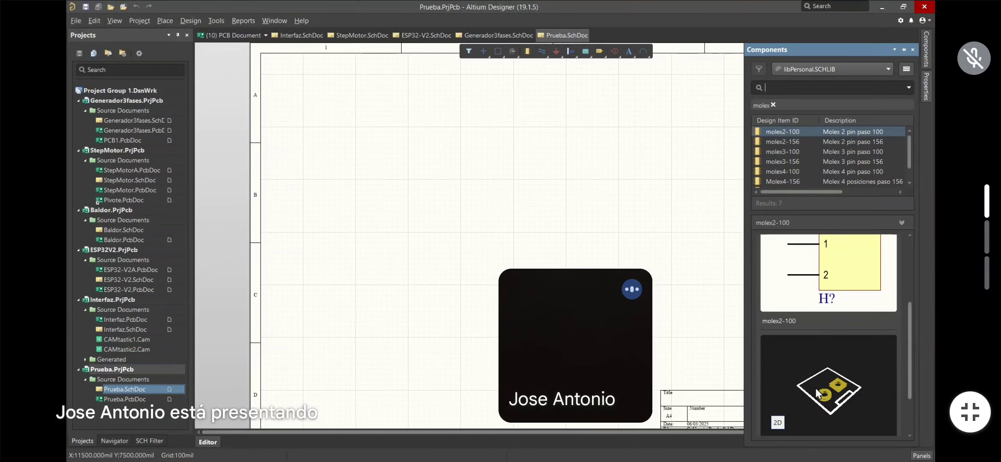
Dismiss the video tile's options sheet and drag the tile to the lower-left corner
{"action": "left_click_drag", "start_coordinate": [575, 345], "coordinate": [539, 295]}
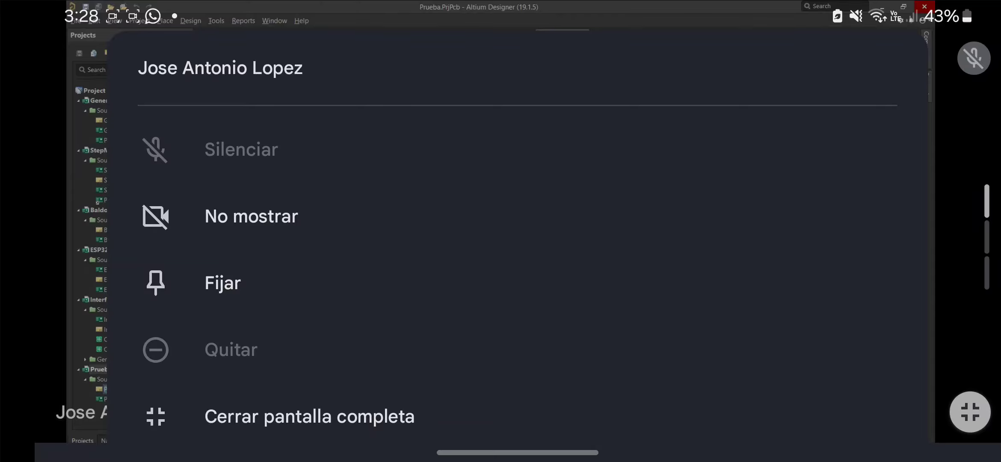
{"action": "key", "text": "Escape"}
{"action": "left_click_drag", "start_coordinate": [132, 355], "coordinate": [311, 343]}
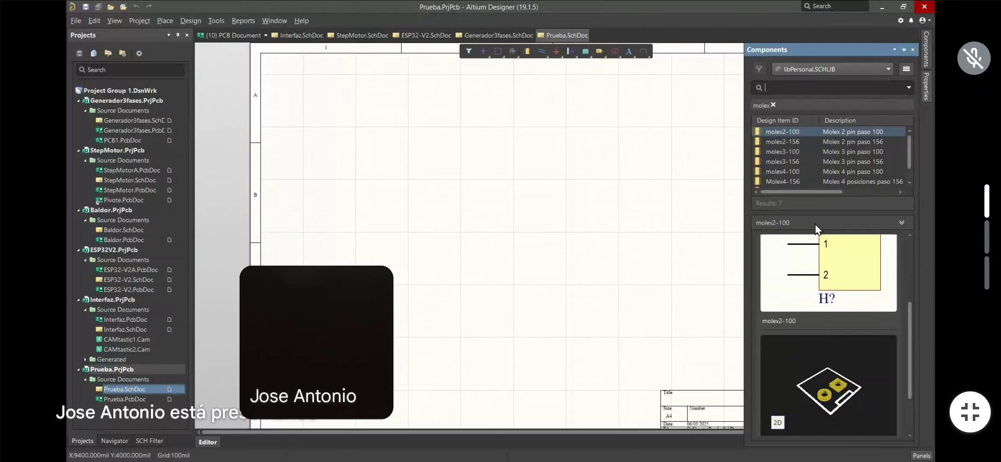
Switch between the molex2-156 and molex2-100 previews, ending on molex2-156
{"action": "left_click", "coordinate": [780, 144]}
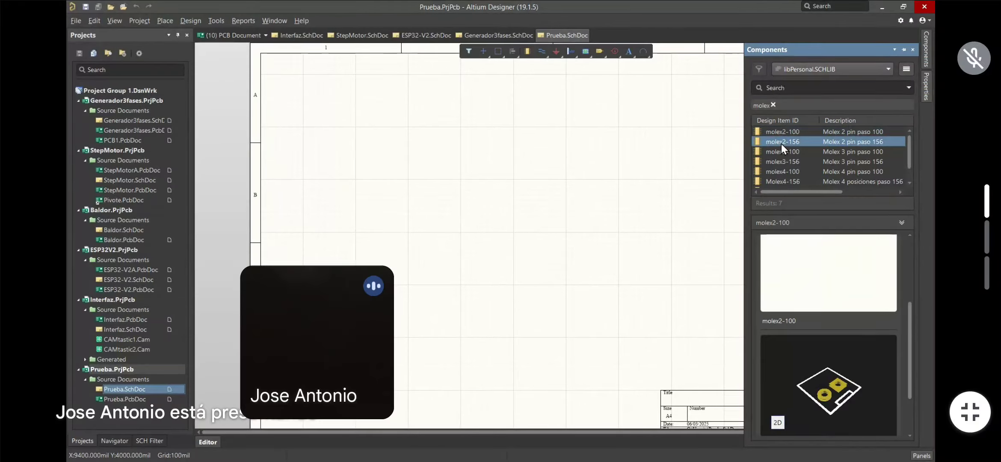
{"action": "left_click", "coordinate": [776, 132]}
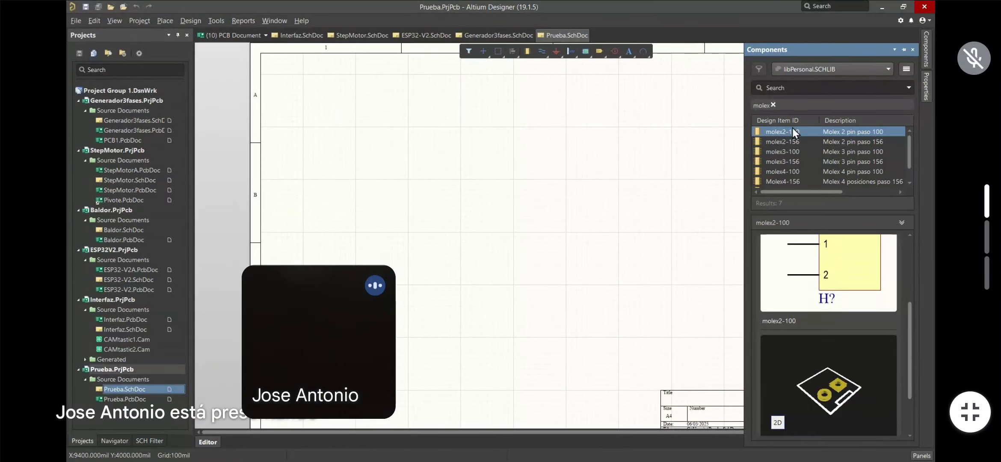
{"action": "left_click", "coordinate": [785, 142]}
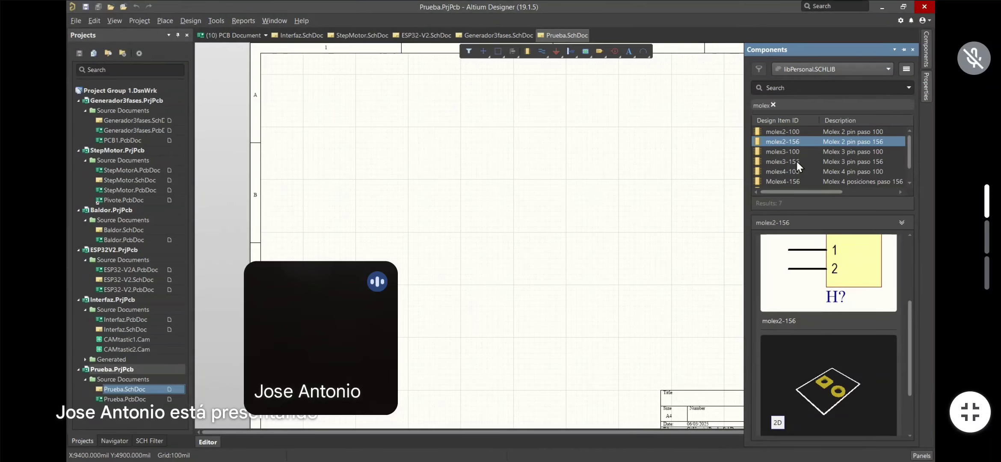
Select molex2-100 in the Components list and return focus to the blank sheet
{"action": "left_click", "coordinate": [793, 131]}
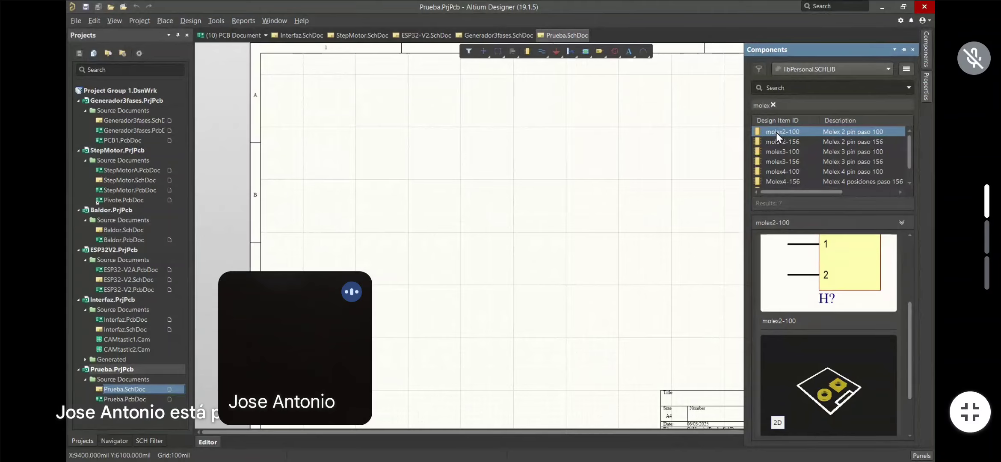
{"action": "left_click", "coordinate": [662, 211]}
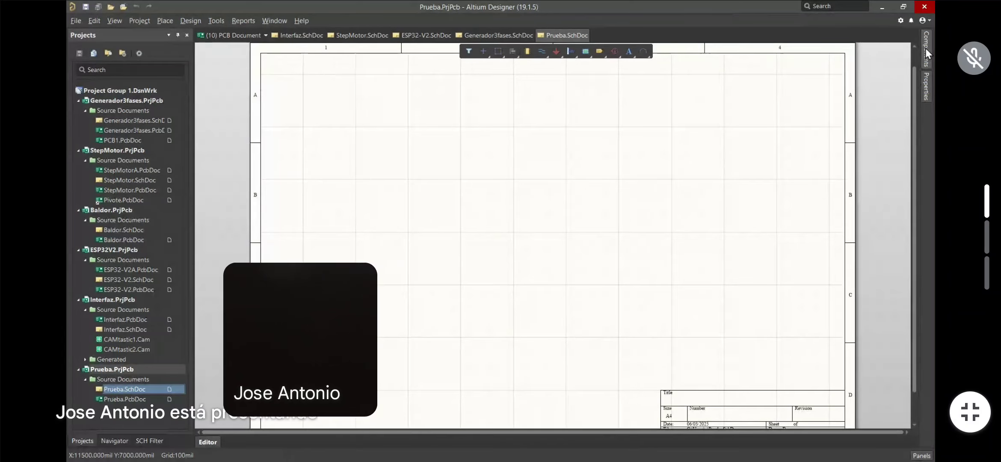
{"action": "mouse_move", "coordinate": [925, 51]}
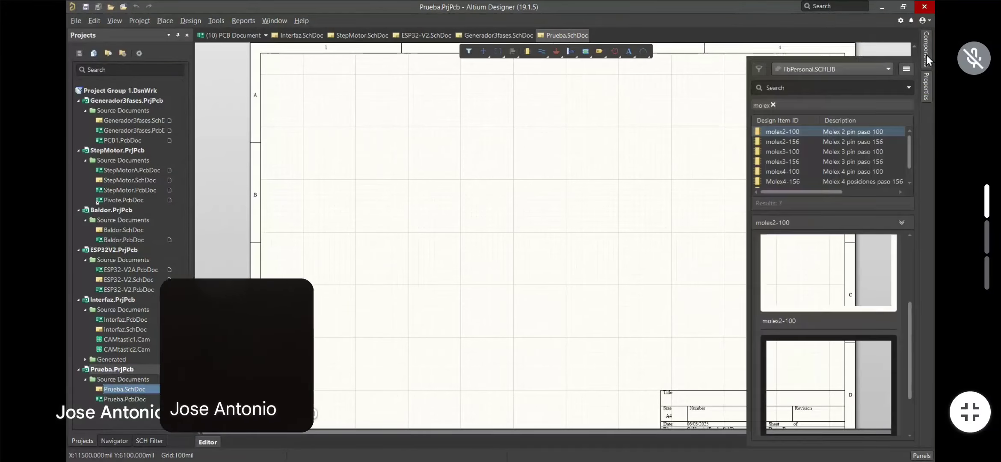
Place six molex2-100 connectors on the Prueba.SchDoc sheet
{"action": "left_click_drag", "start_coordinate": [775, 132], "coordinate": [470, 169]}
{"action": "left_click", "coordinate": [434, 169]}
{"action": "left_click", "coordinate": [414, 174]}
{"action": "left_click", "coordinate": [398, 185]}
{"action": "right_click", "coordinate": [366, 205]}
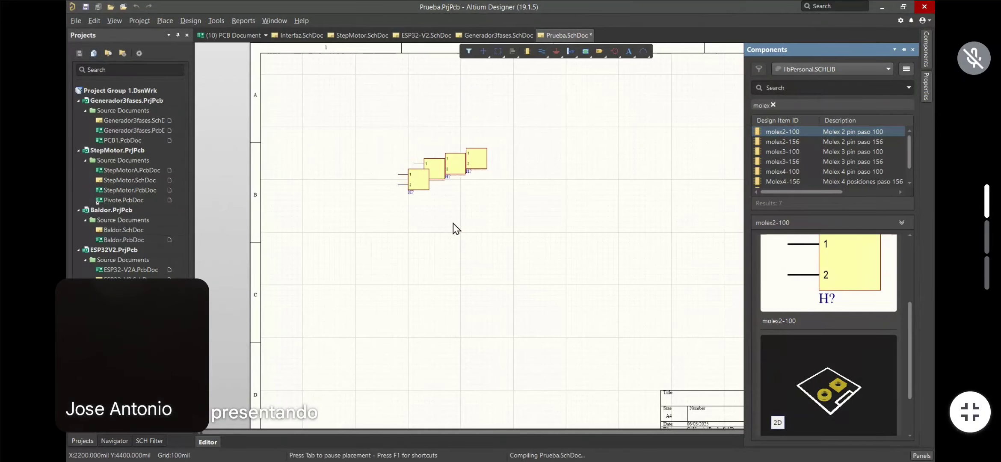
{"action": "left_click", "coordinate": [366, 211]}
{"action": "left_click", "coordinate": [345, 205]}
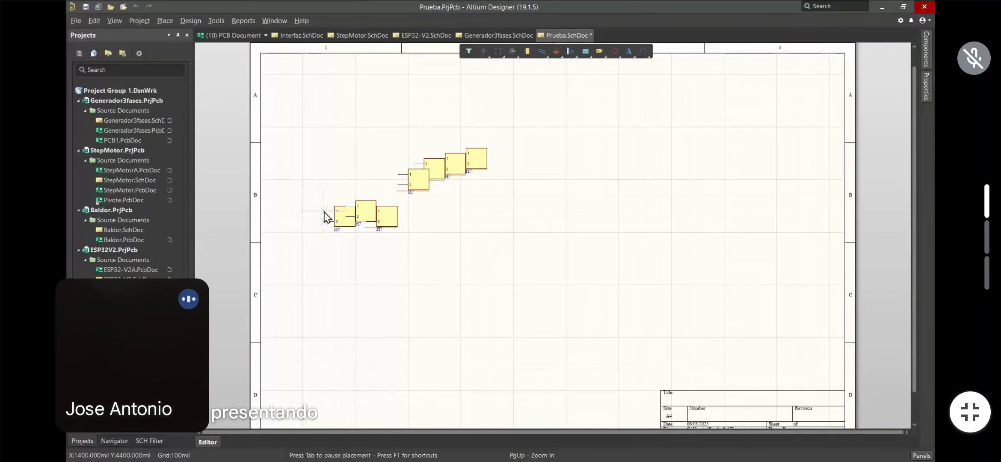
{"action": "right_click", "coordinate": [324, 211]}
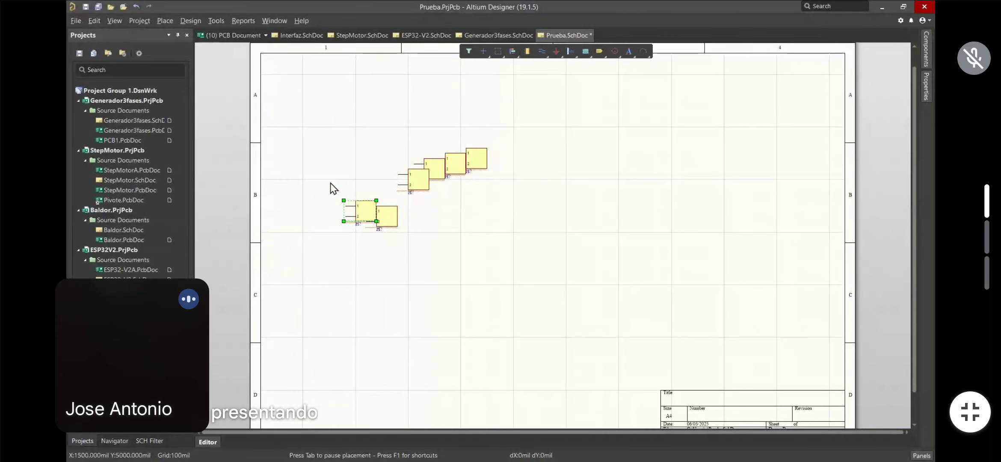
Select the lower-left connector and show its General properties
{"action": "scroll", "coordinate": [363, 233], "scroll_direction": "up", "scroll_amount": 5, "text": "ctrl"}
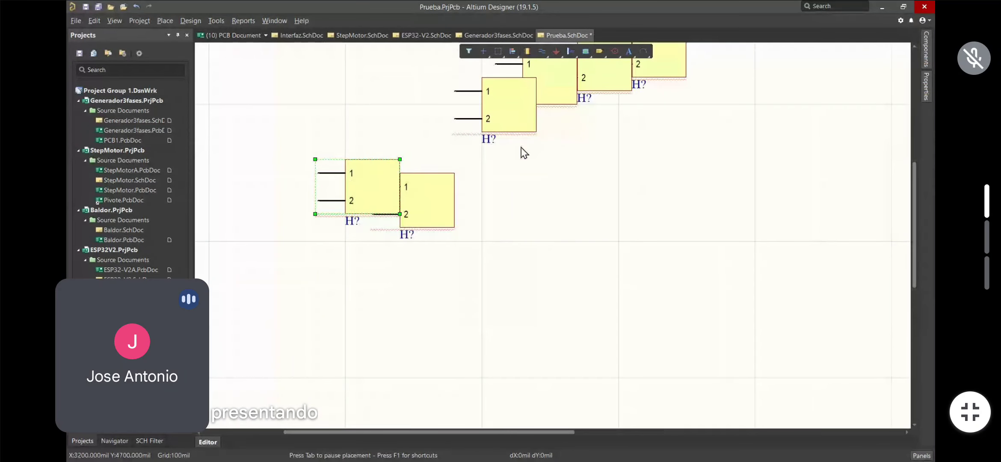
{"action": "left_click", "coordinate": [643, 192]}
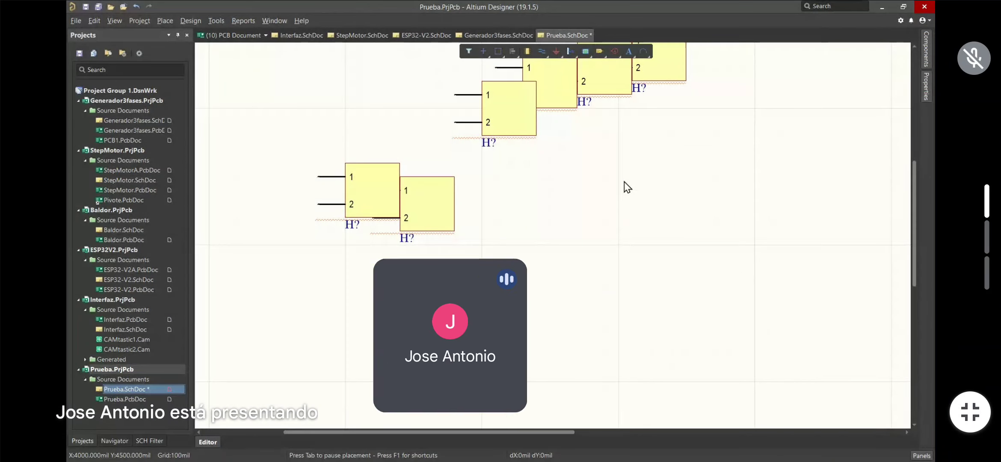
{"action": "scroll", "coordinate": [625, 192], "scroll_direction": "right", "scroll_amount": 1}
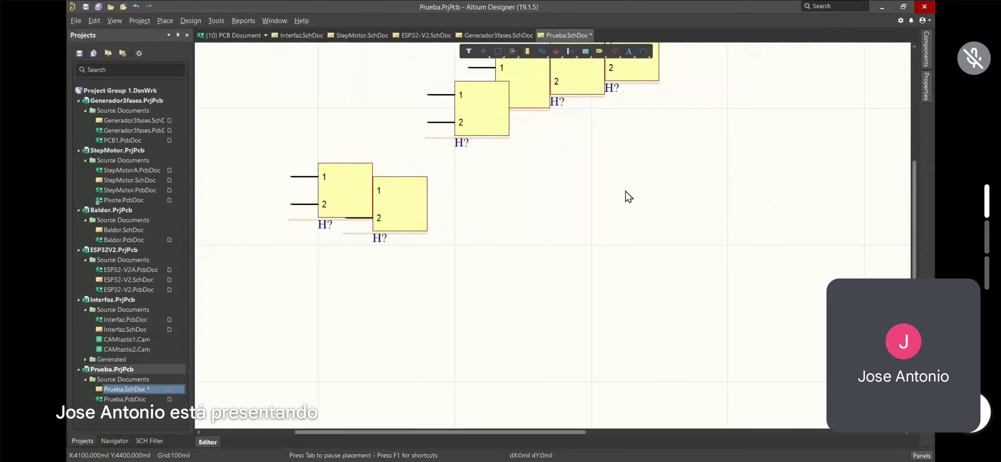
{"action": "scroll", "coordinate": [625, 192], "scroll_direction": "left", "scroll_amount": 2}
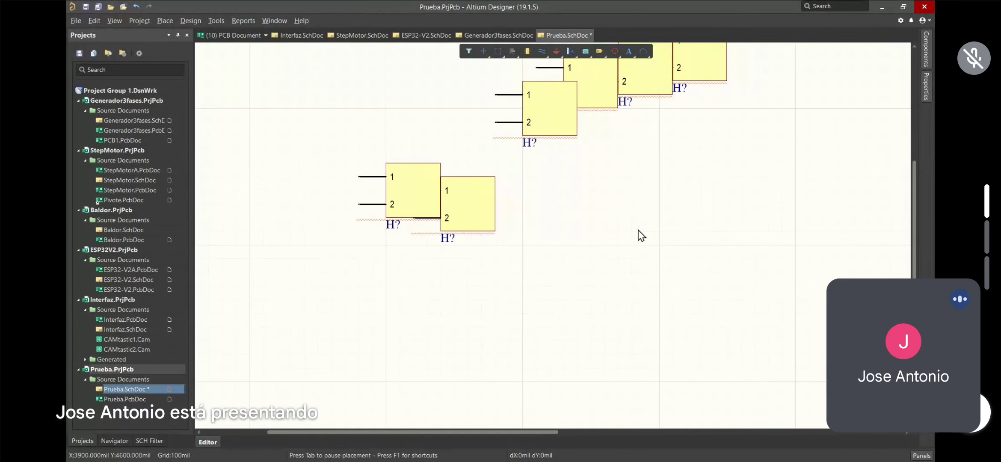
{"action": "scroll", "coordinate": [640, 235], "scroll_direction": "up", "scroll_amount": 4}
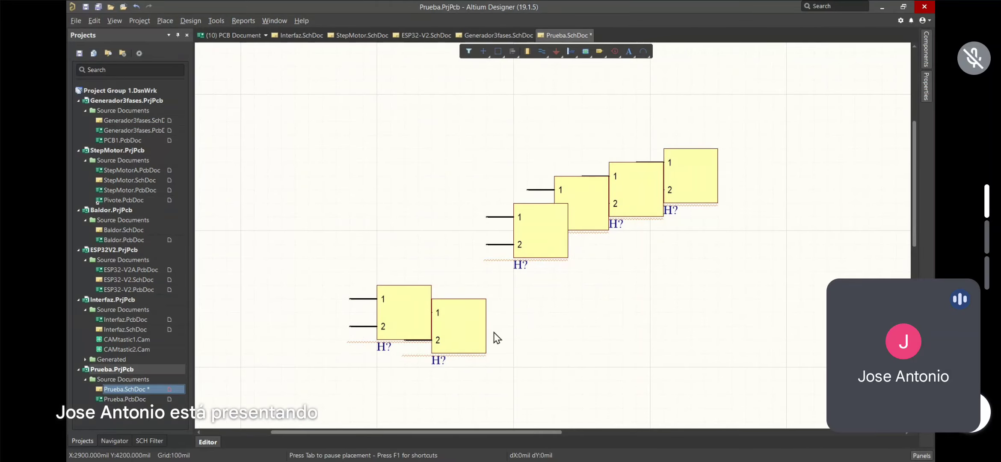
{"action": "left_click", "coordinate": [396, 308]}
{"action": "mouse_move", "coordinate": [925, 83]}
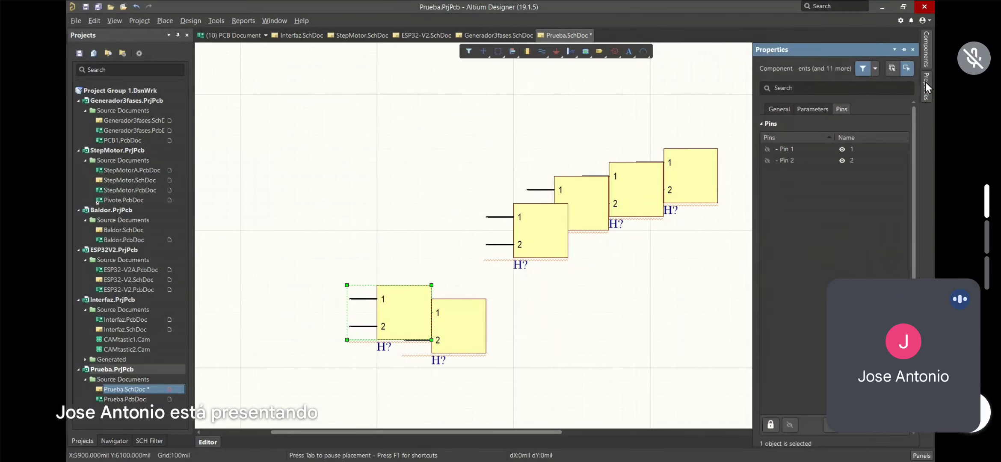
{"action": "left_click", "coordinate": [777, 110]}
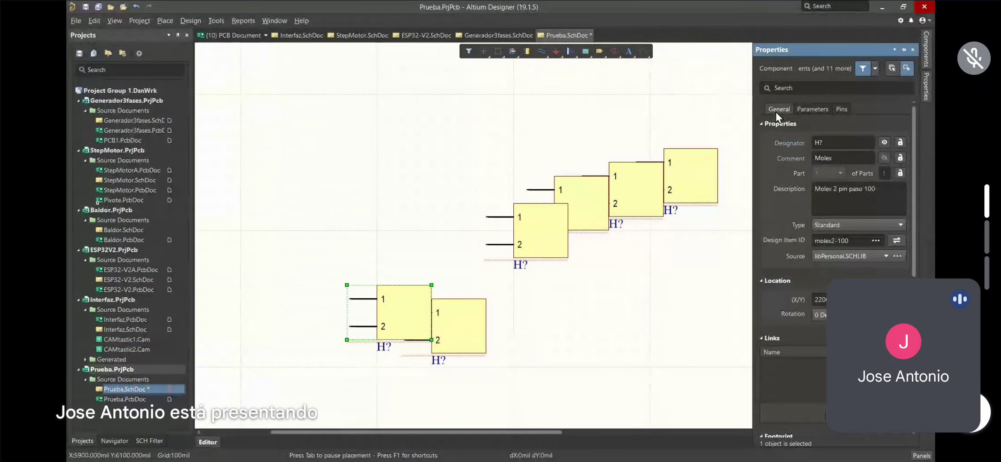
Change the lower-left connector's designator from H? to H1
{"action": "left_click", "coordinate": [830, 141]}
{"action": "left_click", "coordinate": [830, 142]}
{"action": "key", "text": "BackSpace"}
{"action": "type", "text": "1"}
{"action": "key", "text": "Return"}
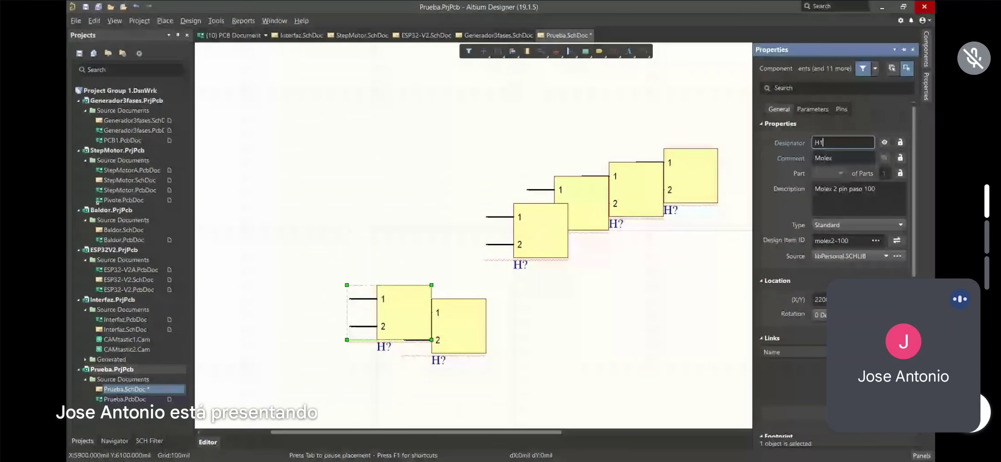
Select the adjacent connector and set its designator to H2
{"action": "left_click", "coordinate": [466, 192]}
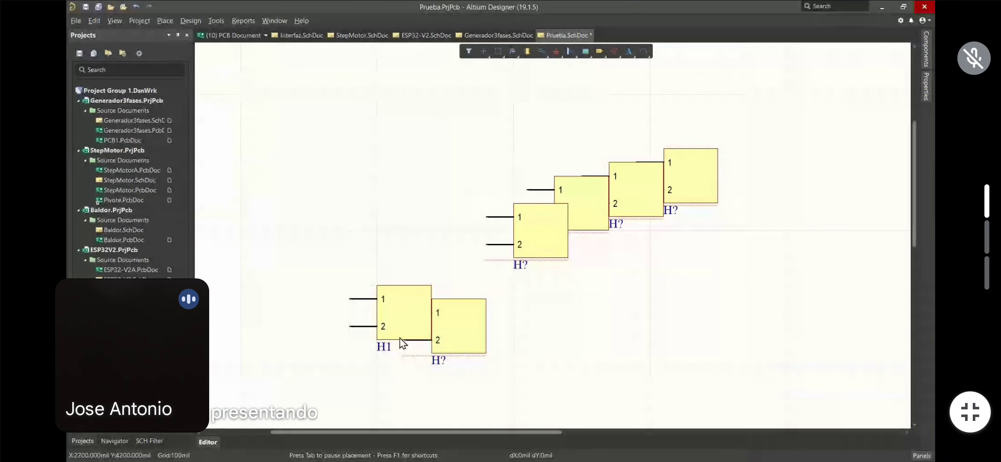
{"action": "left_click", "coordinate": [458, 318]}
{"action": "left_click", "coordinate": [926, 57]}
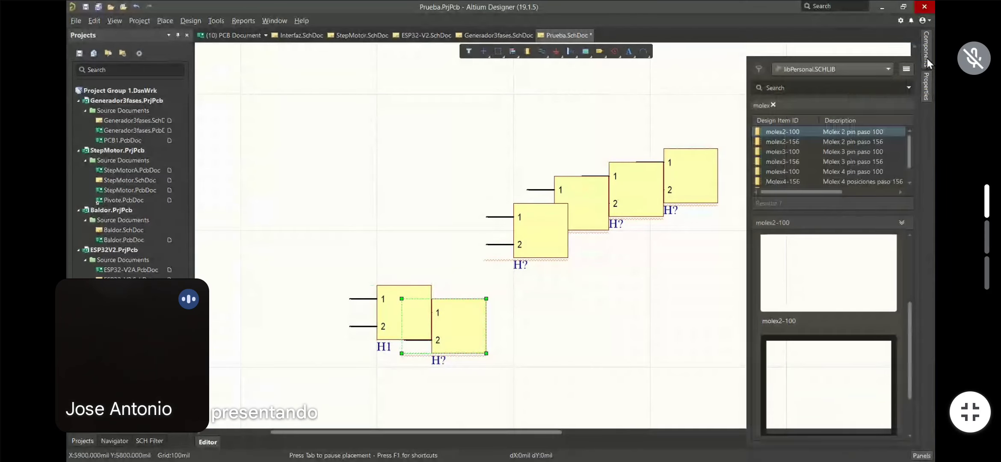
{"action": "left_click", "coordinate": [925, 91]}
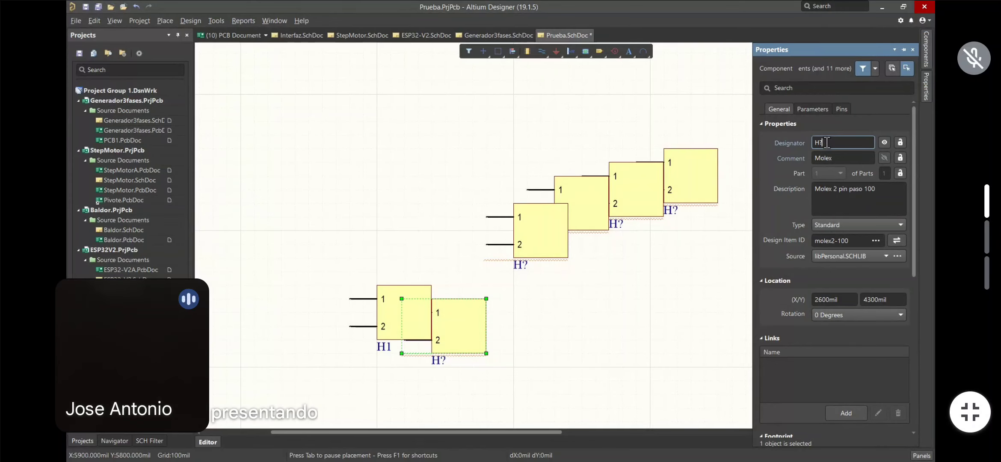
{"action": "key", "text": "BackSpace"}
{"action": "type", "text": "1"}
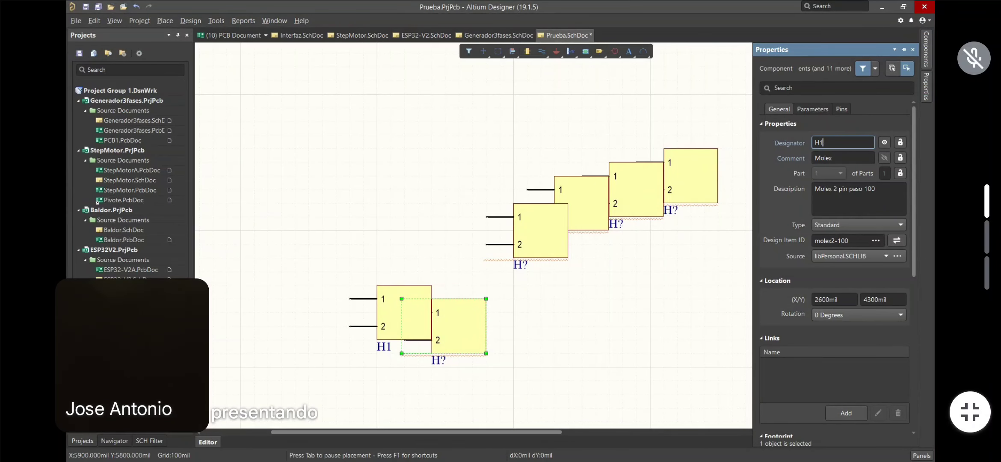
{"action": "key", "text": "BackSpace"}
{"action": "type", "text": "2"}
{"action": "key", "text": "Return"}
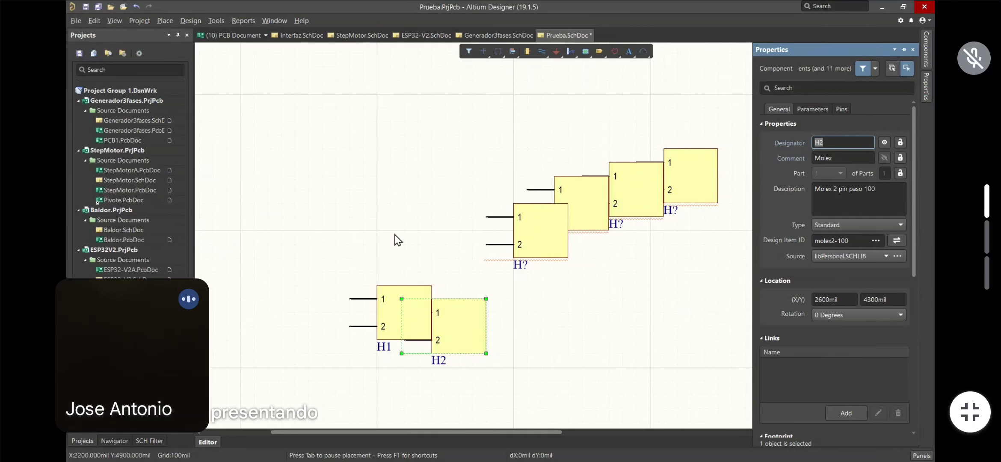
Delete the four H? connectors and move H2 up and right, away from H1
{"action": "left_click", "coordinate": [531, 216]}
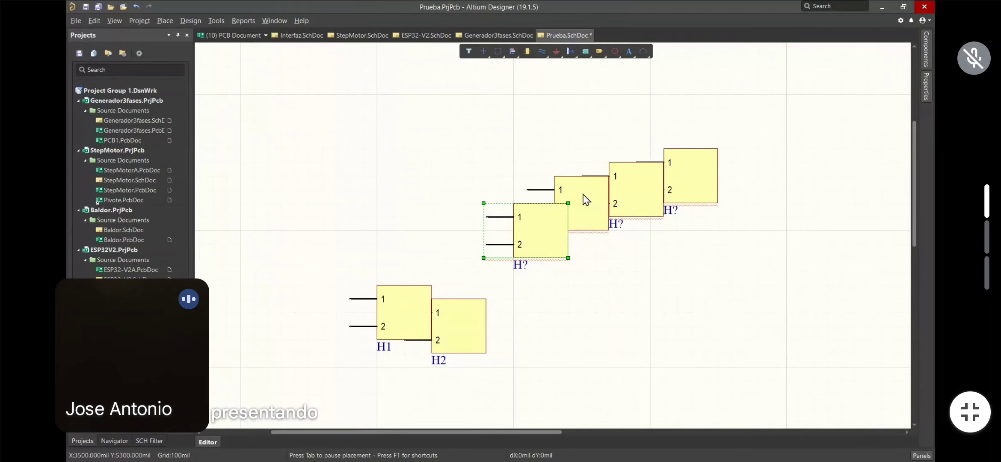
{"action": "left_click", "coordinate": [585, 199], "text": "shift"}
{"action": "left_click", "coordinate": [628, 188], "text": "shift"}
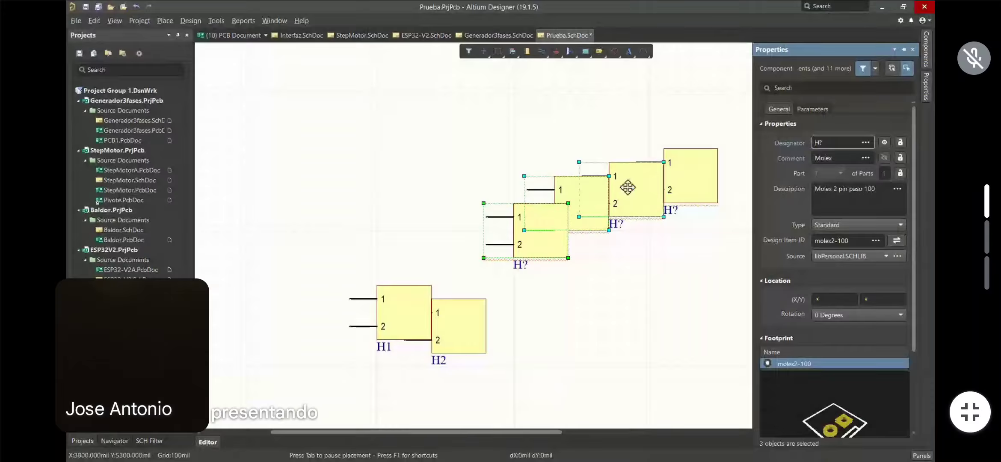
{"action": "left_click", "coordinate": [687, 185], "text": "shift"}
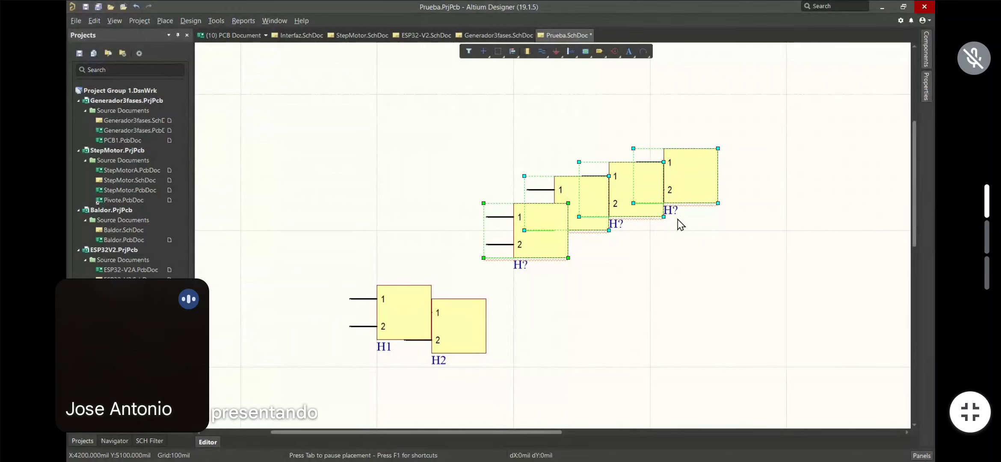
{"action": "key", "text": "Delete"}
{"action": "left_click_drag", "start_coordinate": [465, 342], "coordinate": [758, 220]}
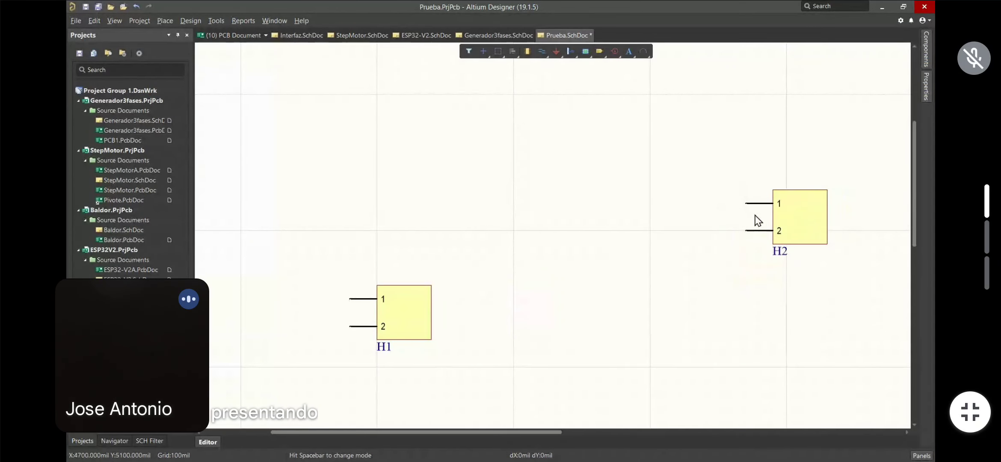
Rotate H2 so its pins face left and move it level with H1
{"action": "left_click", "coordinate": [794, 210]}
{"action": "key", "text": "space"}
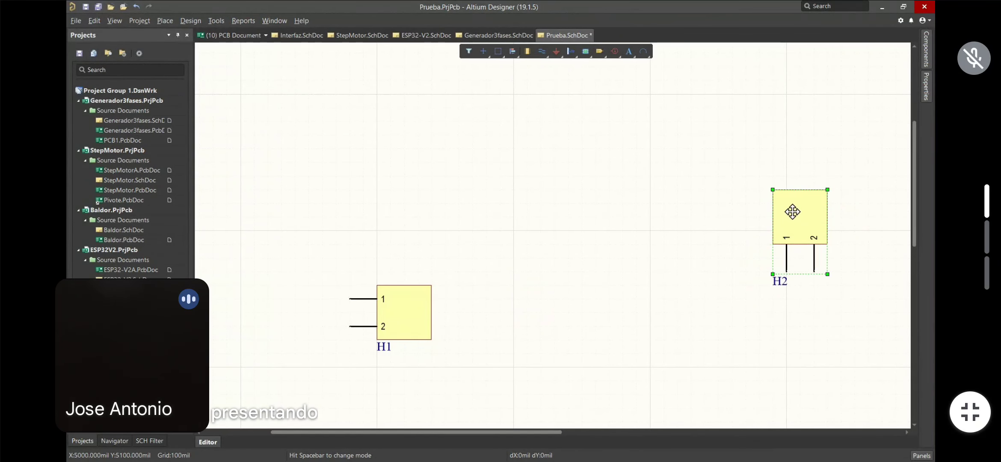
{"action": "key", "text": "space"}
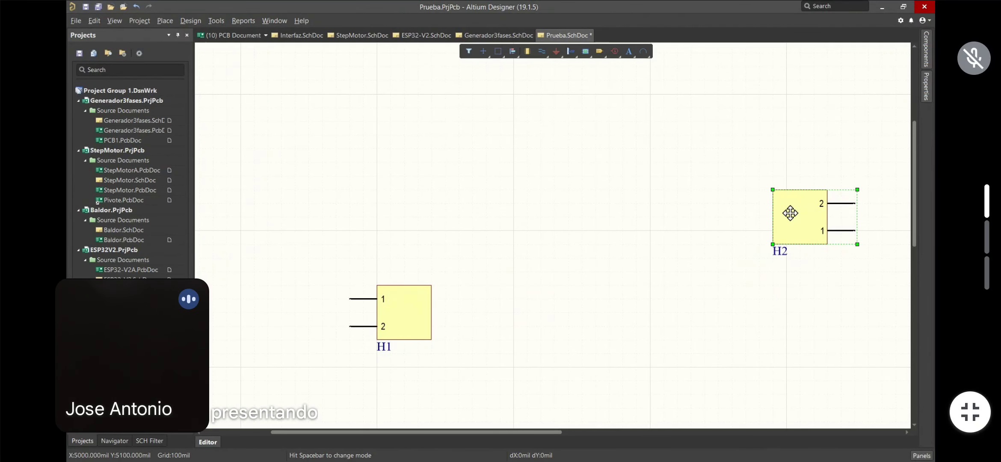
{"action": "key", "text": "space"}
{"action": "key", "text": "space"}
{"action": "key", "text": "space"}
{"action": "key", "text": "space"}
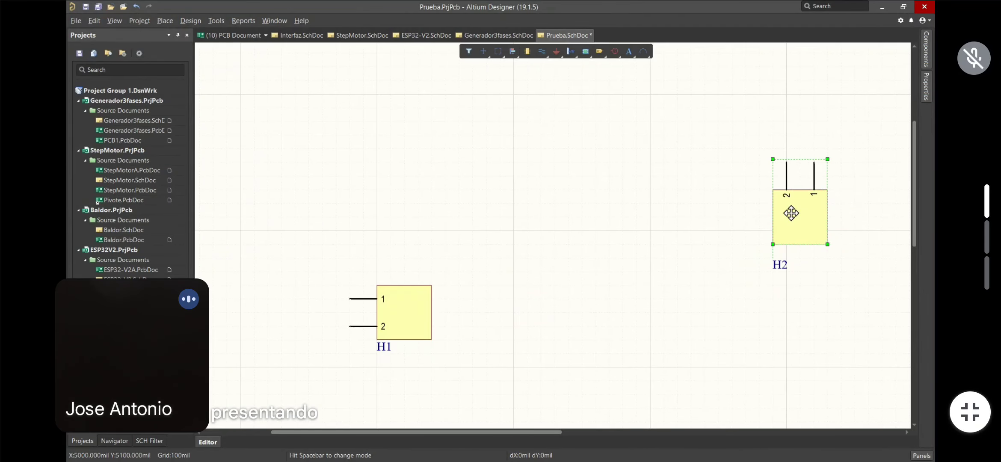
{"action": "key", "text": "space"}
{"action": "key", "text": "space"}
{"action": "left_click_drag", "start_coordinate": [795, 221], "coordinate": [775, 257]}
Rotate H1 so its pins face right toward H2
{"action": "left_click_drag", "start_coordinate": [412, 312], "coordinate": [404, 230]}
{"action": "key", "text": "space"}
{"action": "key", "text": "space"}
{"action": "left_click", "coordinate": [546, 173]}
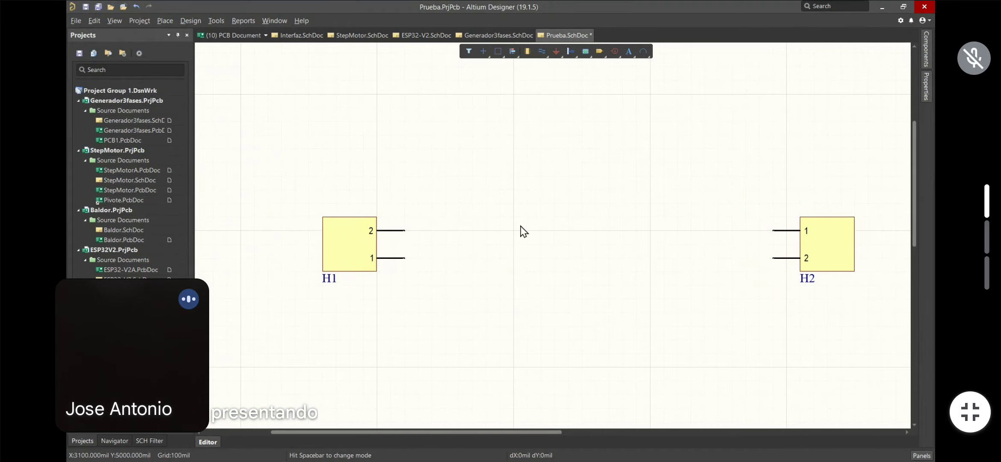
{"action": "left_click", "coordinate": [356, 244]}
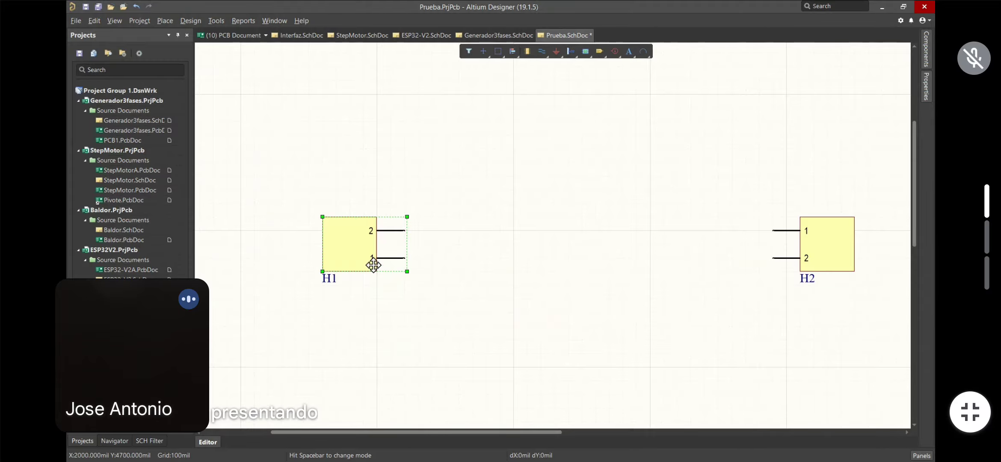
{"action": "key", "text": "space"}
{"action": "key", "text": "space"}
{"action": "key", "text": "space"}
{"action": "key", "text": "space"}
Inspect H1's General, Parameters and Pins properties, then deselect it
{"action": "left_click", "coordinate": [924, 86]}
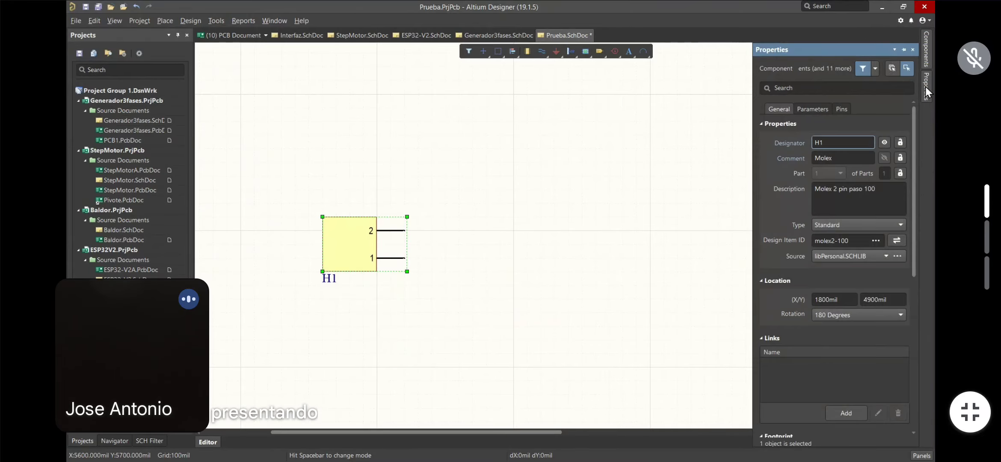
{"action": "left_click", "coordinate": [809, 109]}
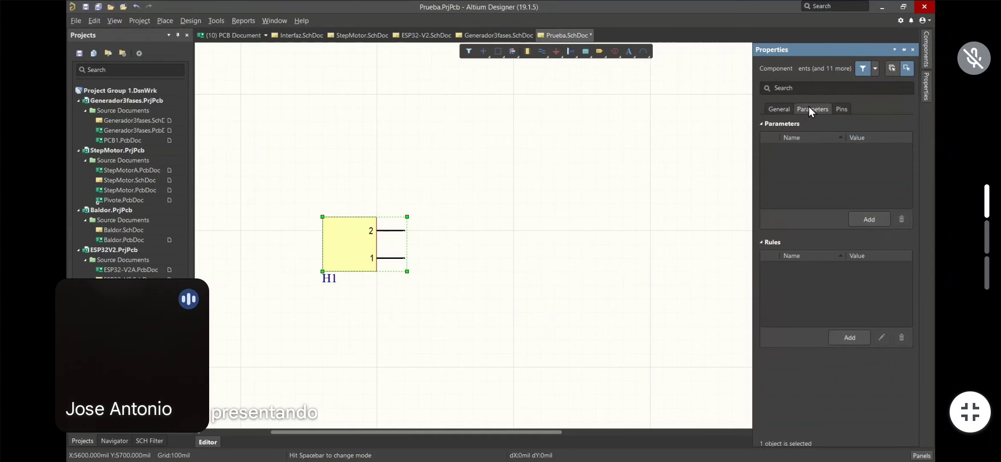
{"action": "left_click", "coordinate": [841, 110]}
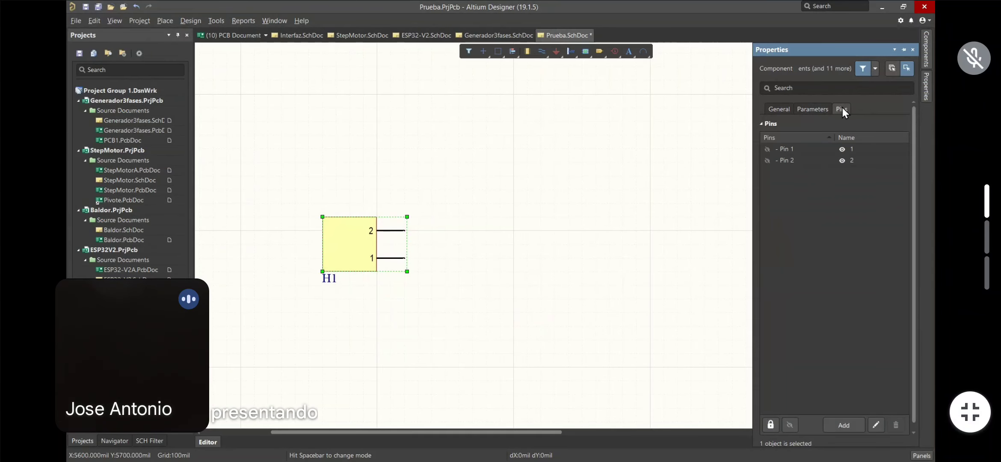
{"action": "left_click", "coordinate": [783, 112]}
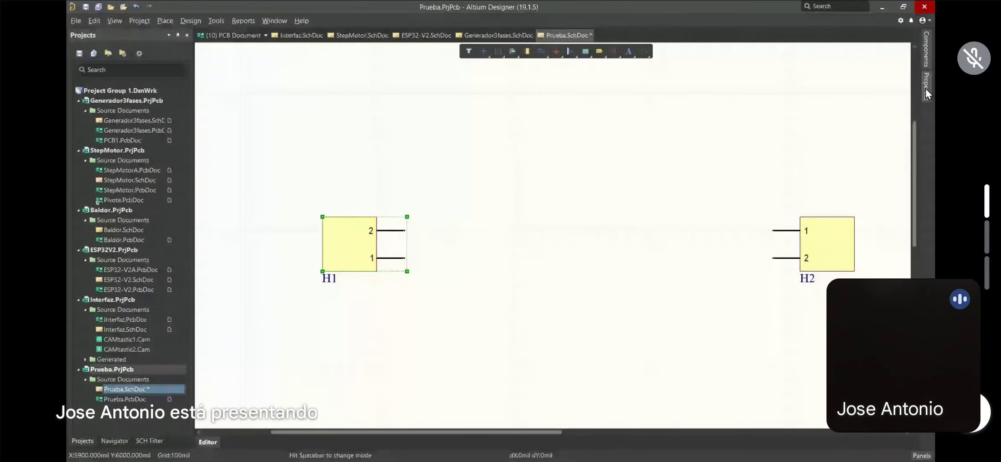
{"action": "left_click", "coordinate": [481, 149]}
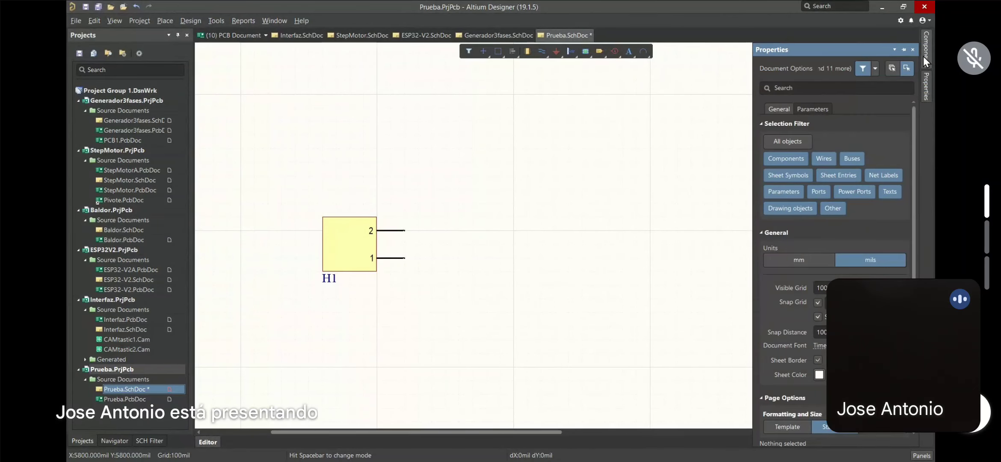
Filter the component library with 'fu' and preview the FusibleSMD and Fuse Typ20LCT fuses
{"action": "mouse_move", "coordinate": [922, 56]}
{"action": "left_click", "coordinate": [773, 105]}
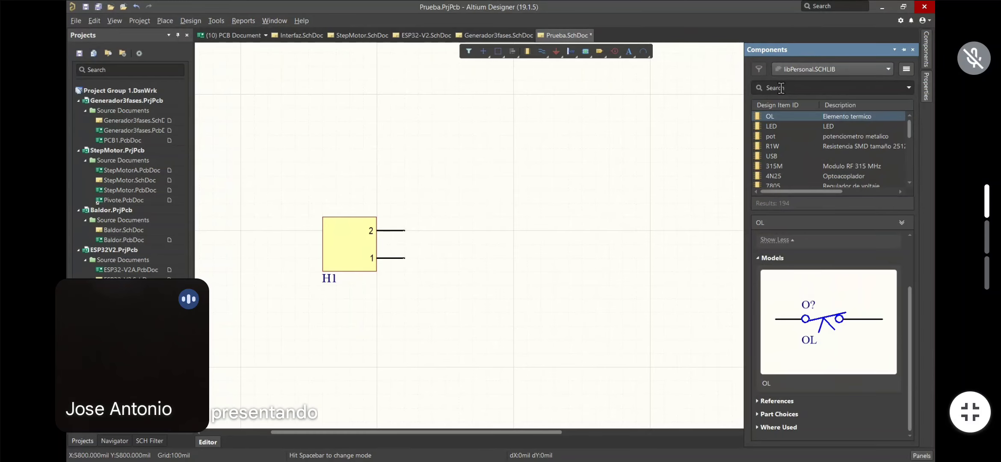
{"action": "left_click", "coordinate": [780, 88]}
{"action": "type", "text": "fu"}
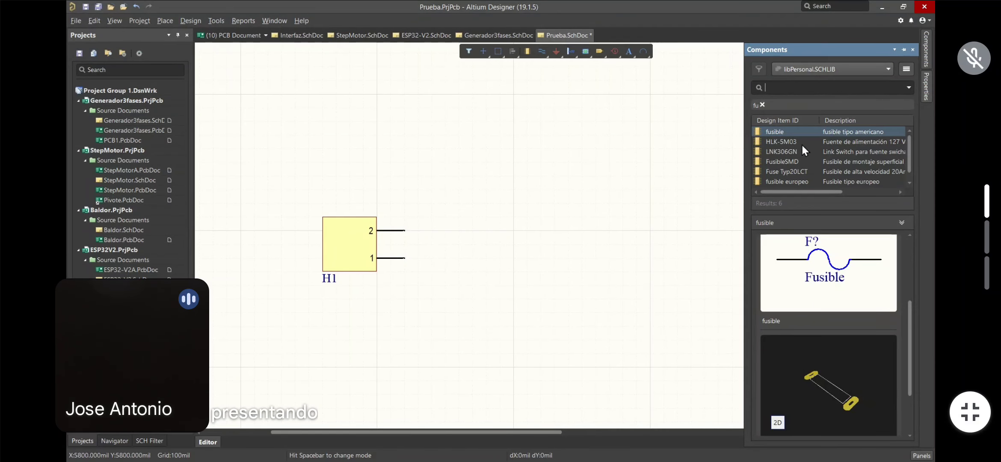
{"action": "left_click", "coordinate": [776, 162]}
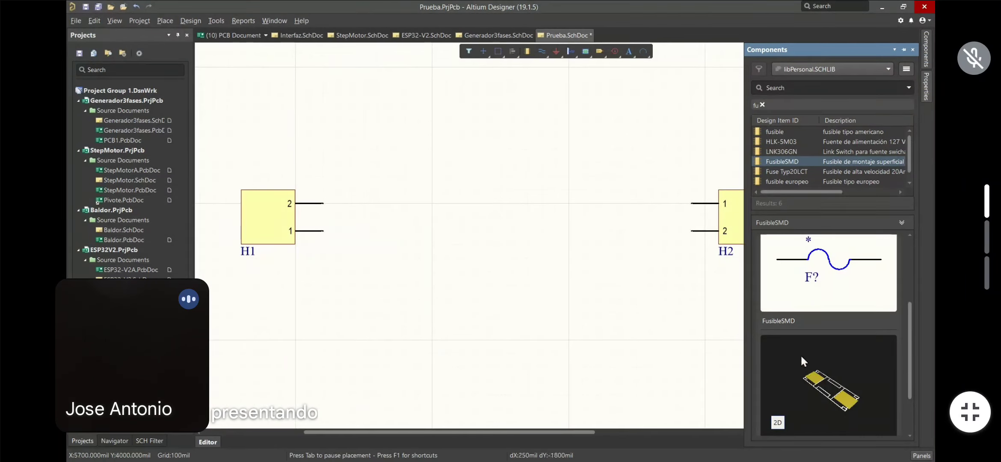
{"action": "left_click", "coordinate": [784, 171]}
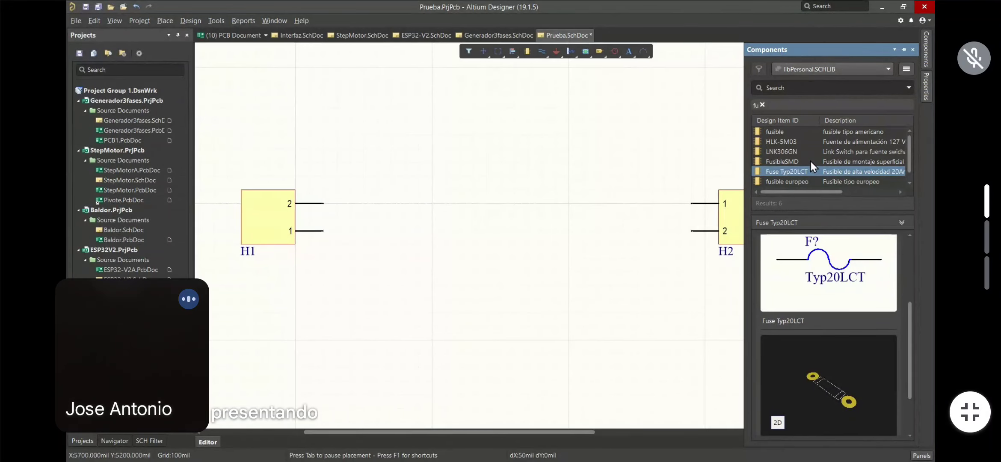
{"action": "left_click", "coordinate": [908, 183]}
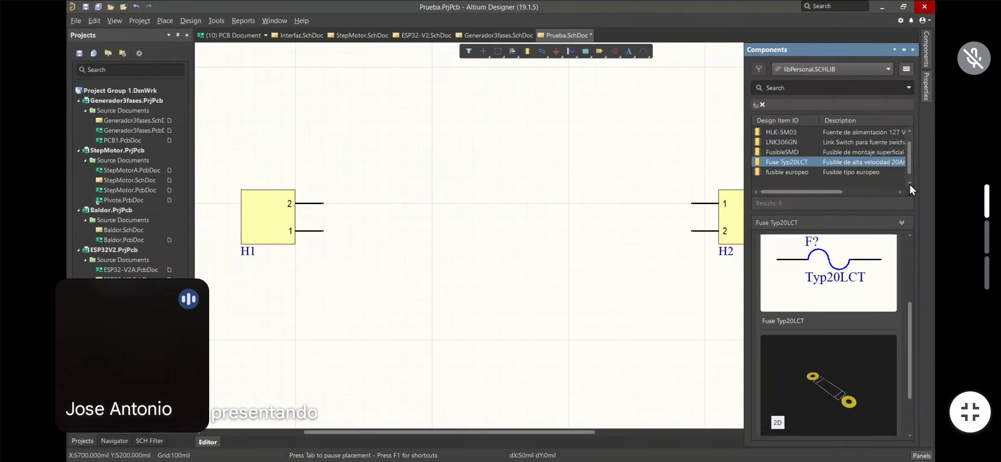
Place a 'fusible europeo' fuse on the canvas between connectors H1 and H2
{"action": "double_click", "coordinate": [781, 171]}
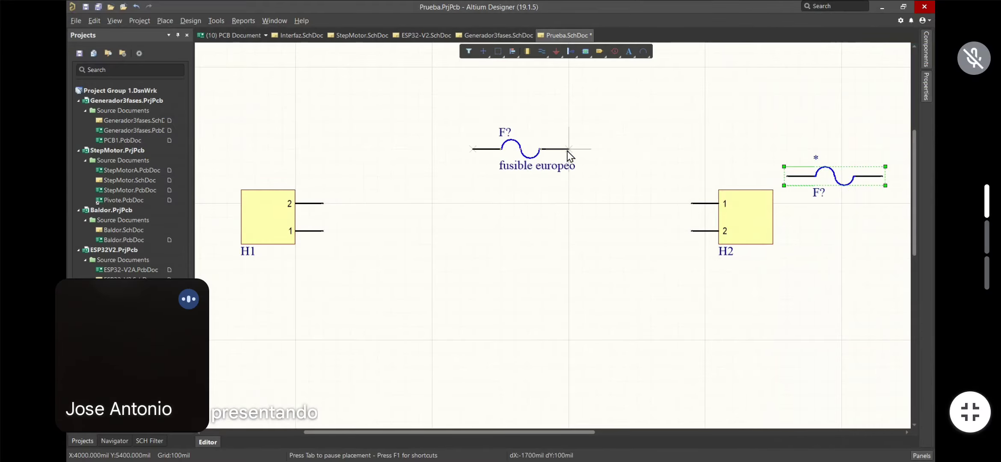
{"action": "left_click", "coordinate": [515, 204]}
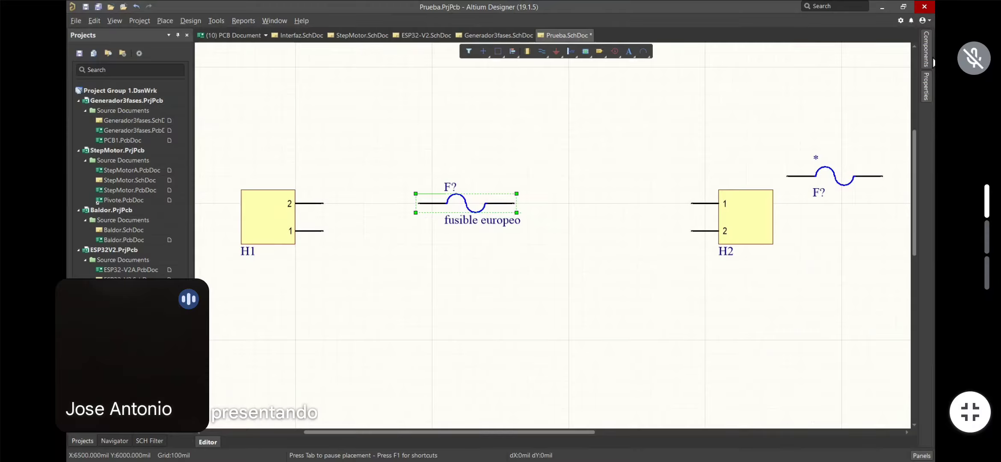
{"action": "mouse_move", "coordinate": [926, 56]}
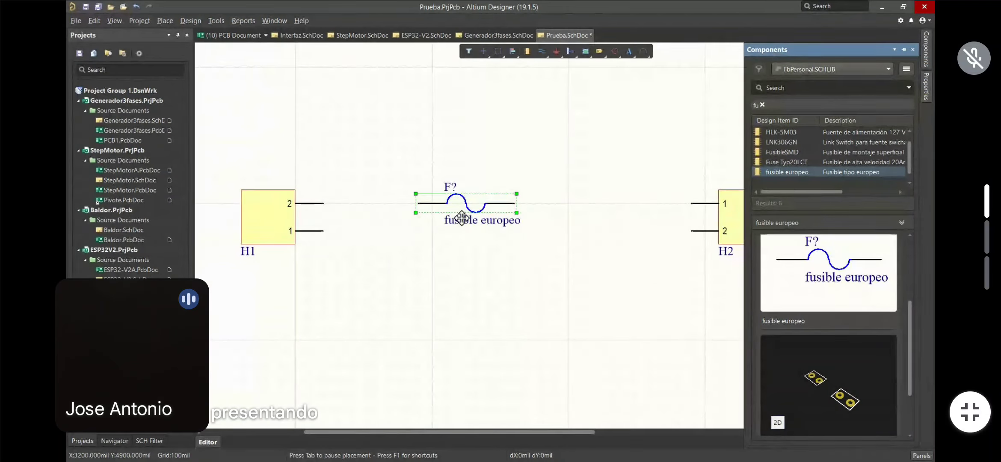
Change the fuse's designator to F1 and hide its 'fusible europeo' comment
{"action": "left_click", "coordinate": [927, 91]}
{"action": "left_click", "coordinate": [830, 143]}
{"action": "type", "text": "1"}
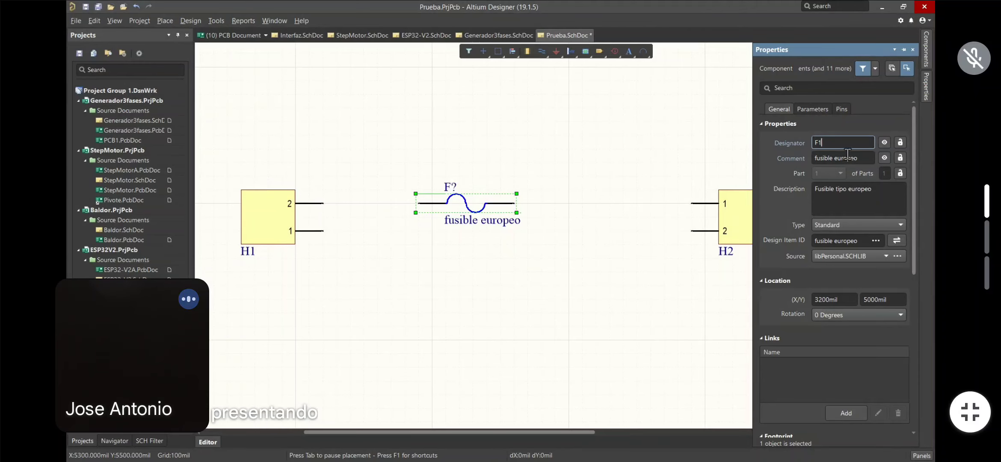
{"action": "left_click", "coordinate": [884, 157]}
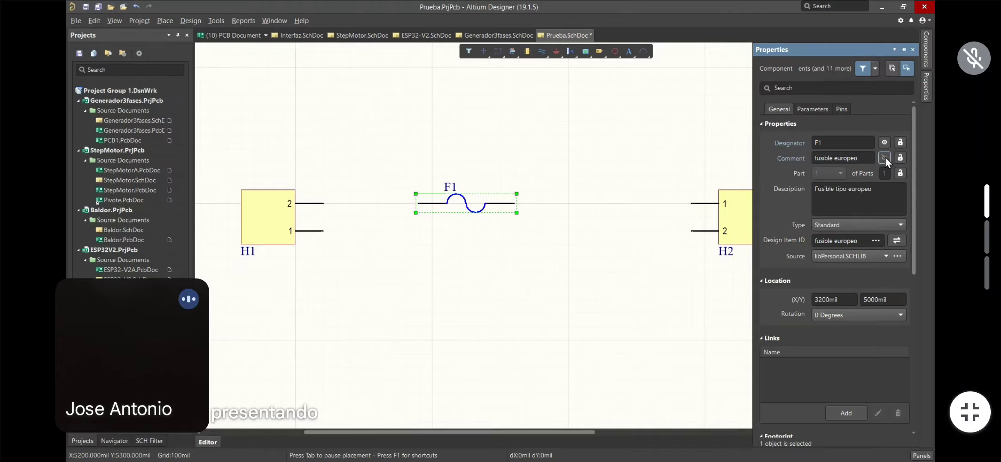
{"action": "left_click", "coordinate": [466, 246]}
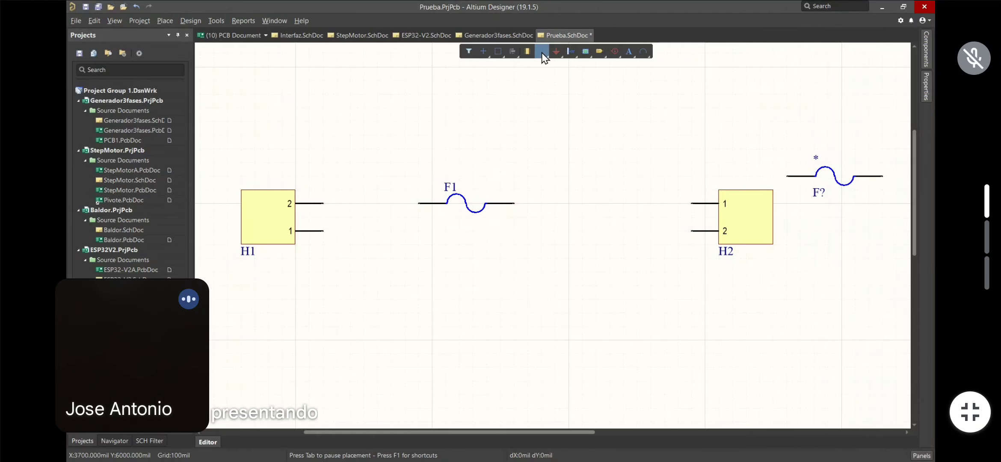
Draw a wire from the end of H1 pin 2 to F1's left lead
{"action": "left_click", "coordinate": [324, 204]}
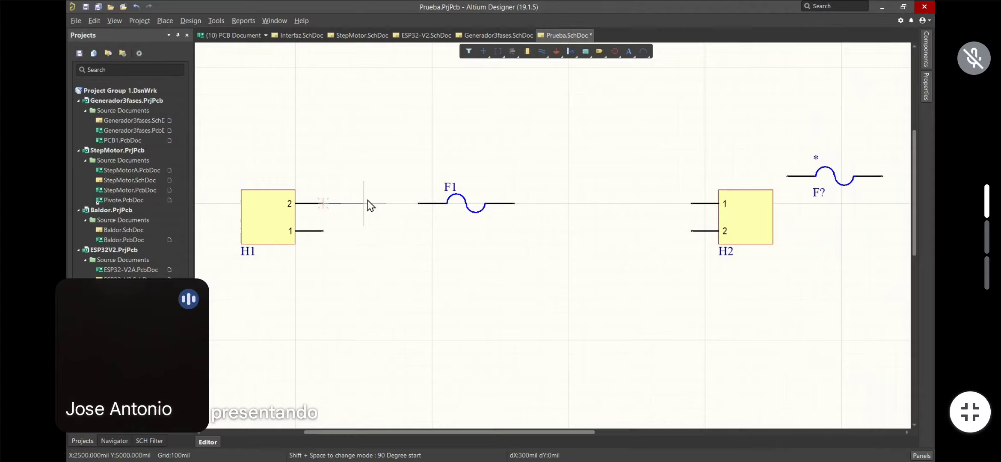
{"action": "left_click", "coordinate": [418, 203]}
{"action": "scroll", "coordinate": [500, 231], "scroll_direction": "down", "scroll_amount": 5}
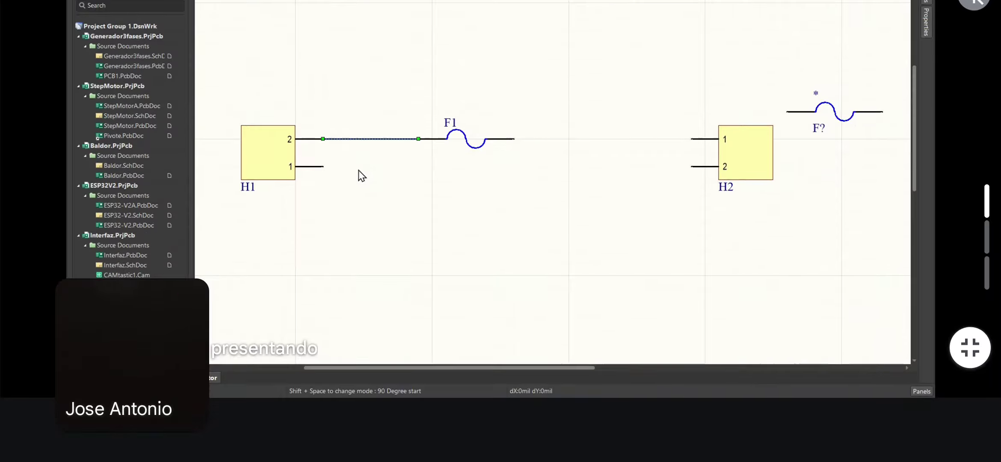
{"action": "scroll", "coordinate": [501, 231], "scroll_direction": "up", "scroll_amount": 5}
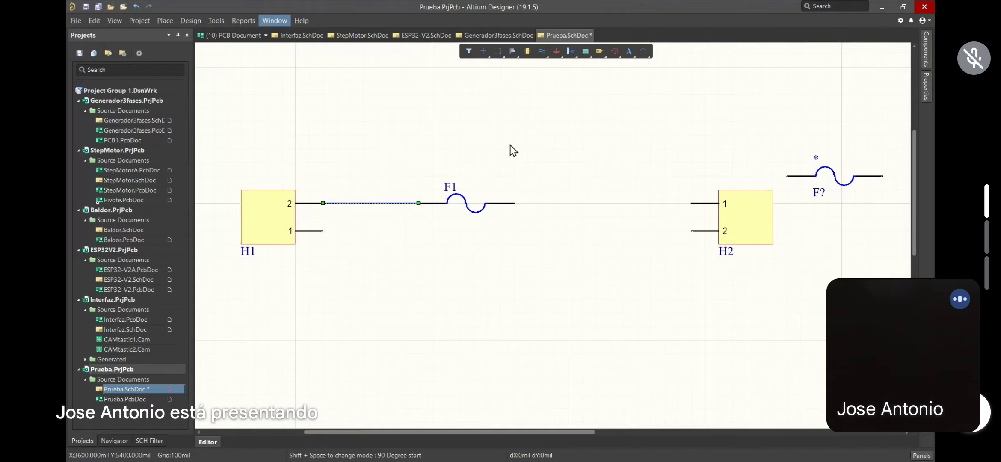
{"action": "left_click", "coordinate": [468, 141]}
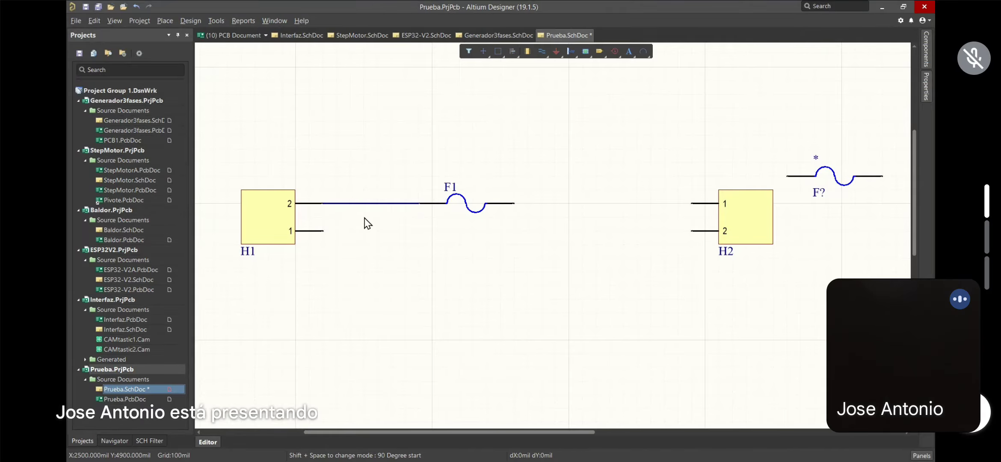
{"action": "scroll", "coordinate": [344, 201], "scroll_direction": "up", "scroll_amount": 5, "text": "ctrl"}
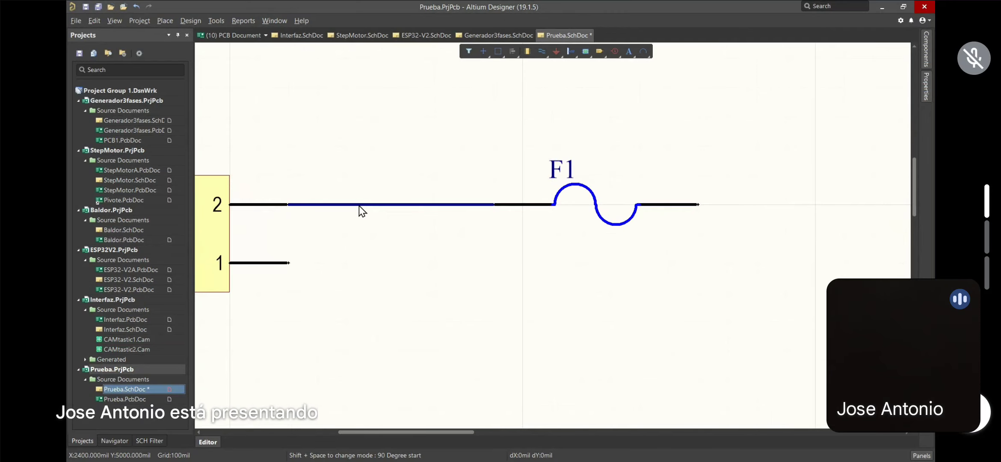
{"action": "scroll", "coordinate": [363, 211], "scroll_direction": "up", "scroll_amount": 1, "text": "ctrl"}
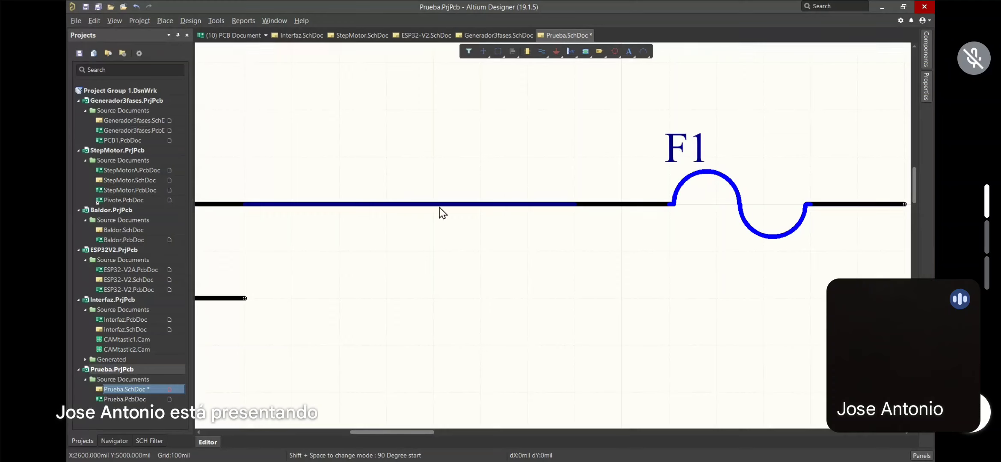
{"action": "scroll", "coordinate": [411, 213], "scroll_direction": "down", "scroll_amount": 5, "text": "ctrl"}
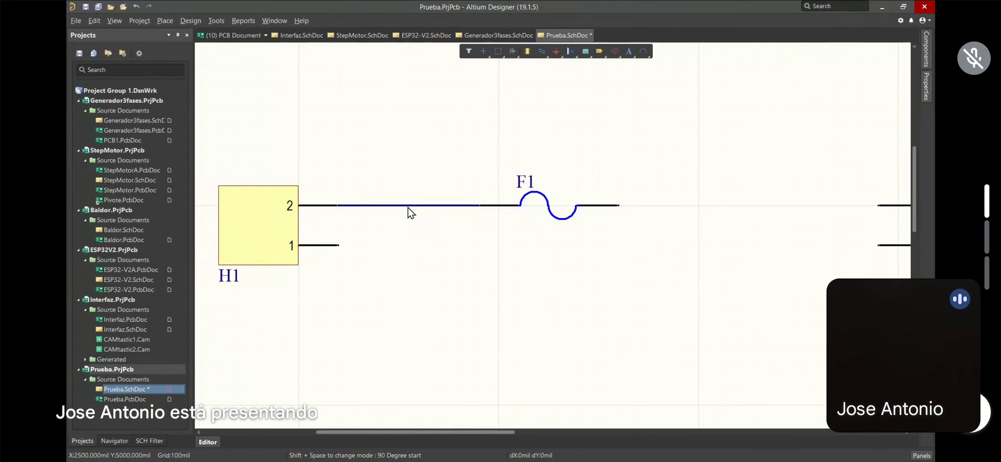
{"action": "scroll", "coordinate": [411, 212], "scroll_direction": "down", "scroll_amount": 3, "text": "ctrl"}
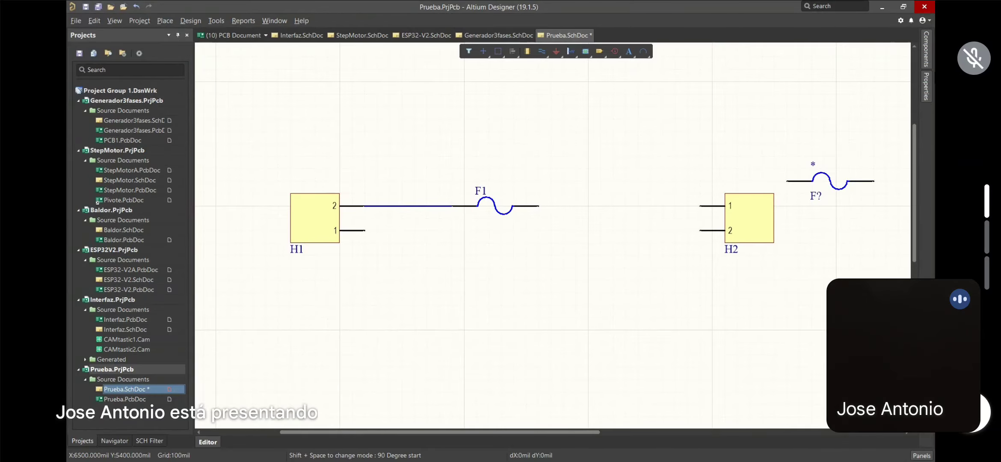
Replace the fuse filter with 'br' to list bridge parts and preview BridgeSMD
{"action": "left_click", "coordinate": [925, 49]}
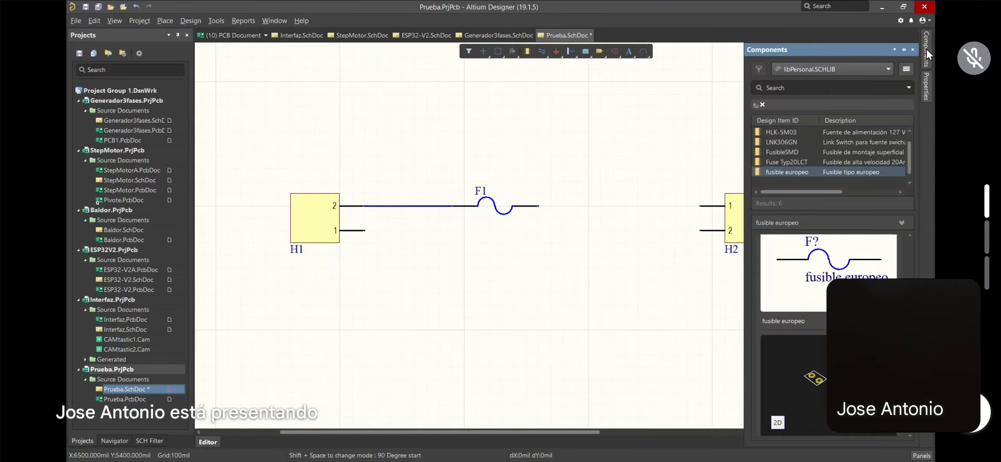
{"action": "left_click", "coordinate": [762, 104]}
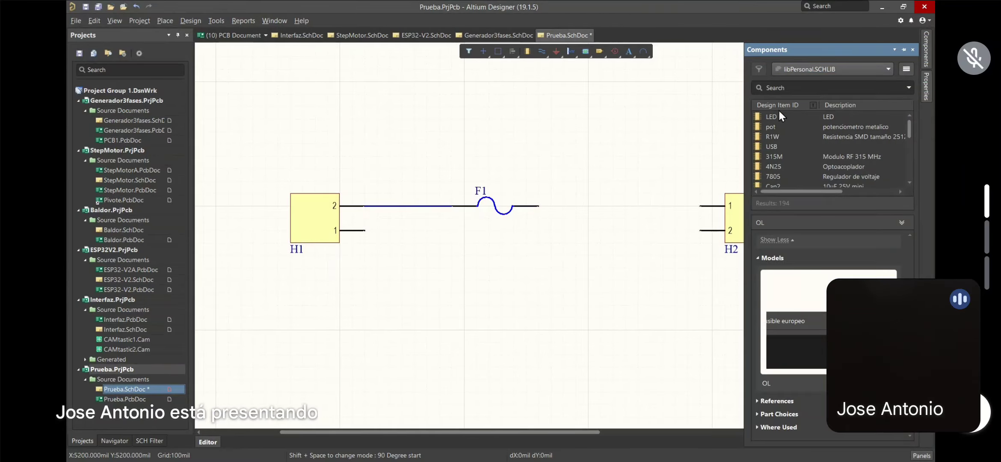
{"action": "left_click", "coordinate": [769, 88]}
{"action": "type", "text": "br"}
{"action": "key", "text": "Return"}
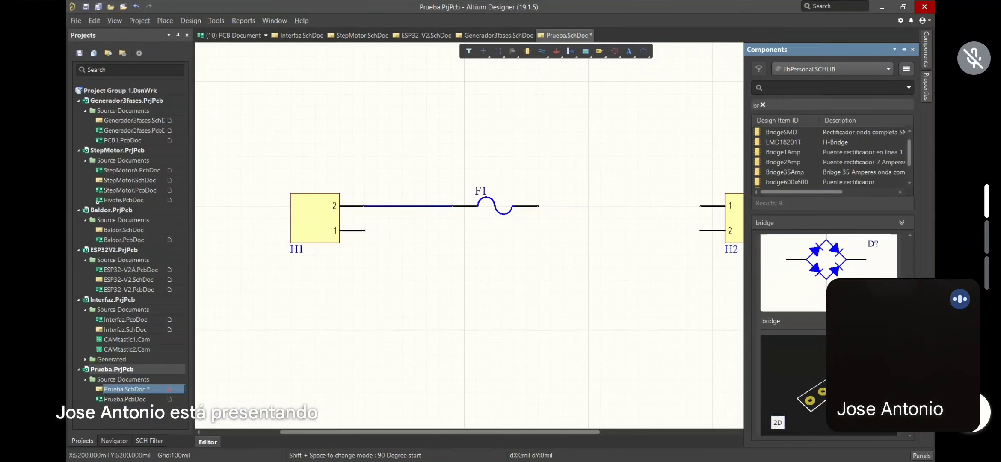
{"action": "left_click", "coordinate": [783, 133]}
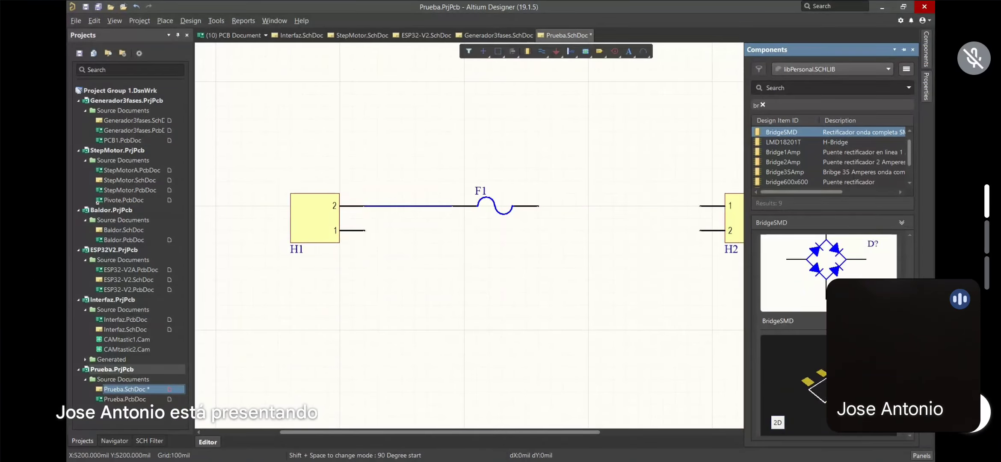
{"action": "scroll", "coordinate": [800, 278], "scroll_direction": "up", "scroll_amount": 1}
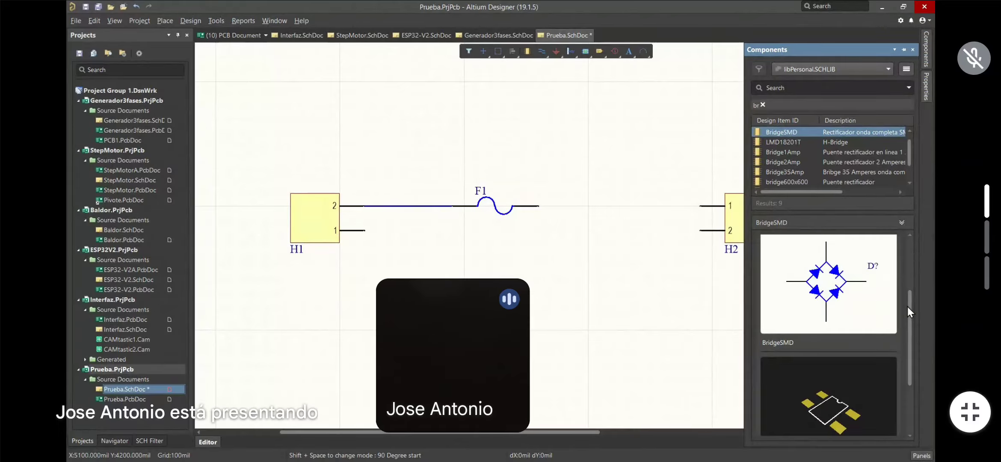
{"action": "left_click_drag", "start_coordinate": [910, 305], "coordinate": [912, 314]}
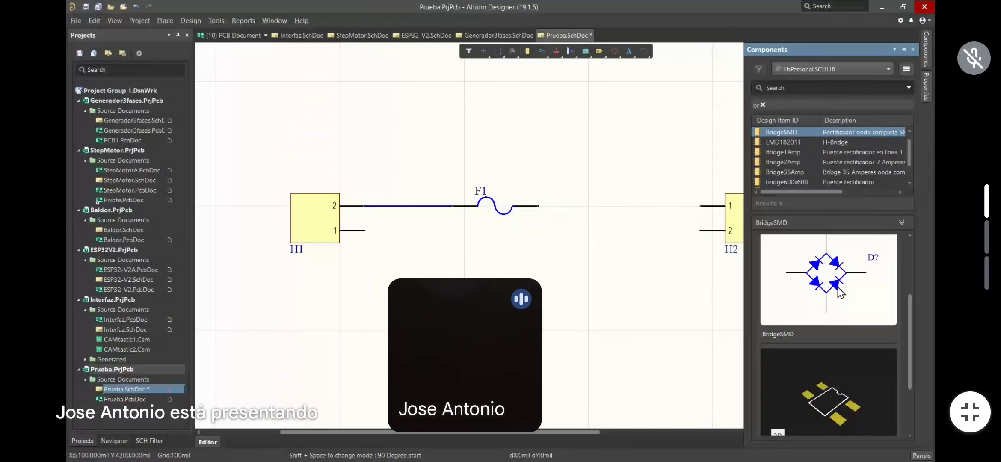
{"action": "scroll", "coordinate": [849, 385], "scroll_direction": "down", "scroll_amount": 1}
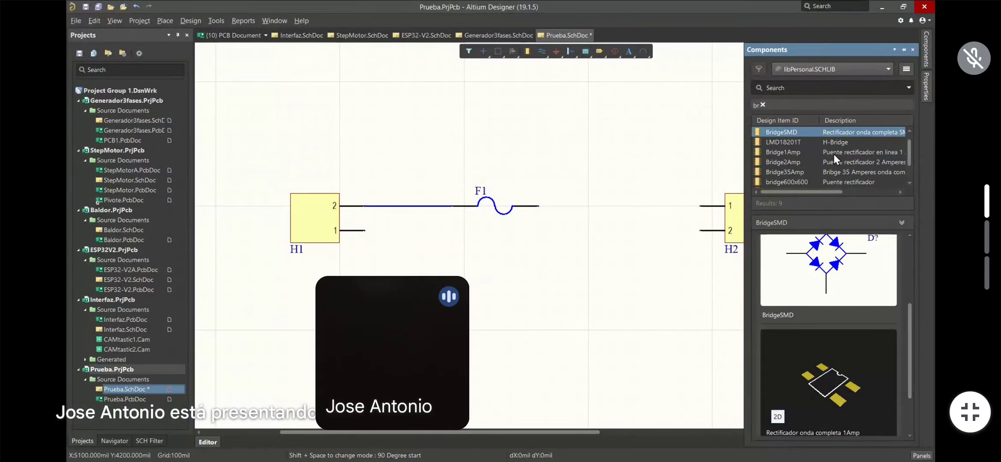
Preview Bridge1Amp, Bridge2Amp, Bridge35Amp, bridge600x600, BRIDGE SMD SOIC-4 and conector potencia H, then reselect Bridge1Amp
{"action": "left_click", "coordinate": [778, 153]}
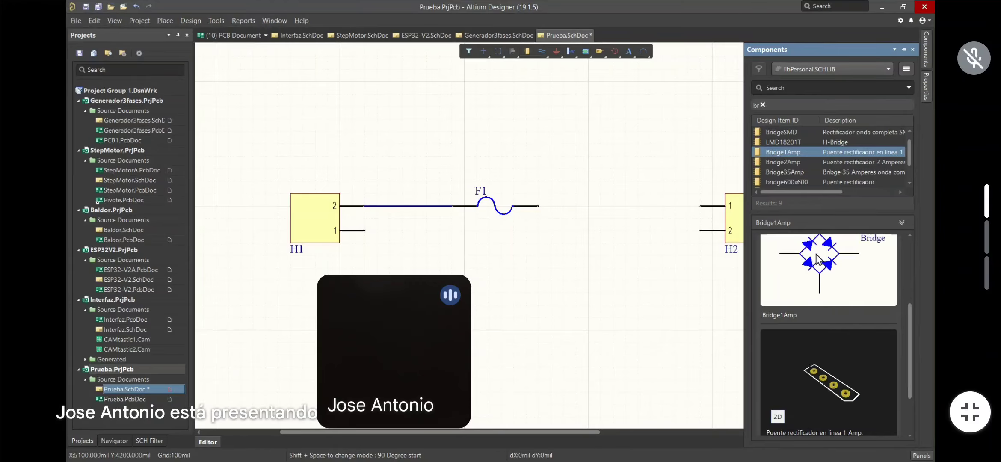
{"action": "scroll", "coordinate": [836, 287], "scroll_direction": "up", "scroll_amount": 1}
{"action": "scroll", "coordinate": [836, 288], "scroll_direction": "down", "scroll_amount": 1}
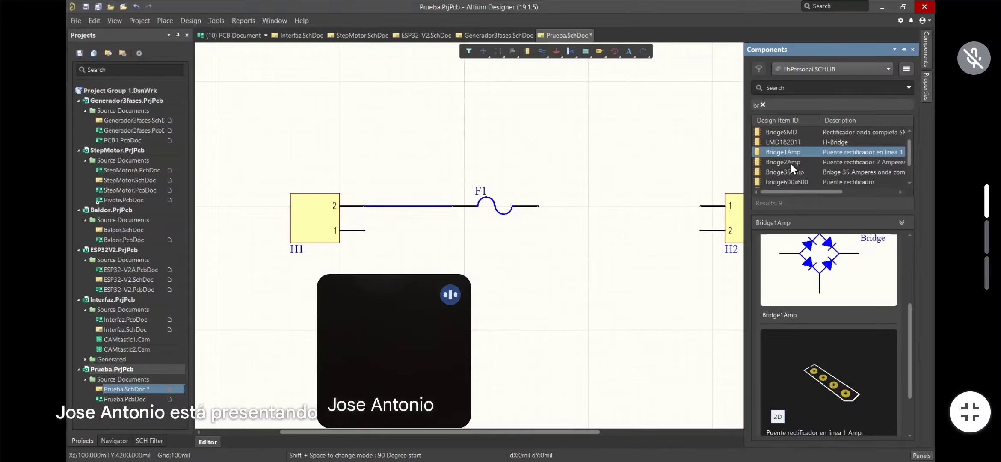
{"action": "left_click", "coordinate": [777, 163]}
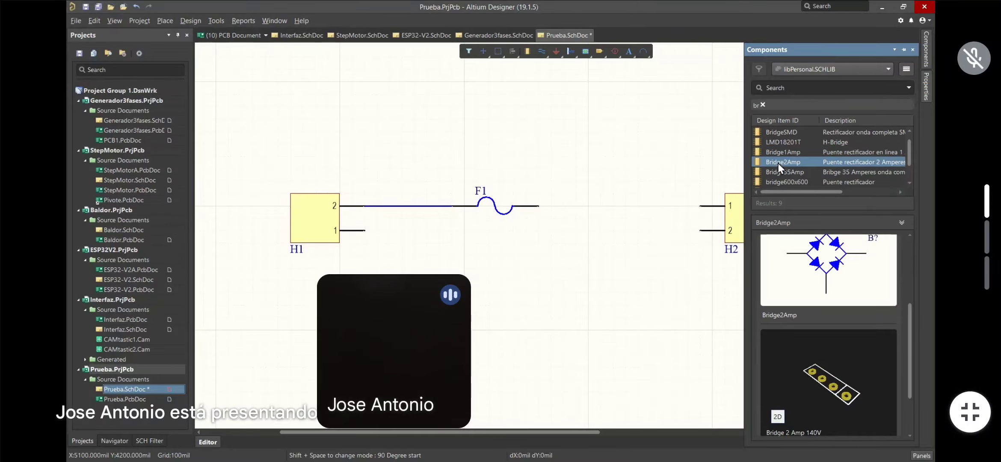
{"action": "left_click", "coordinate": [779, 173]}
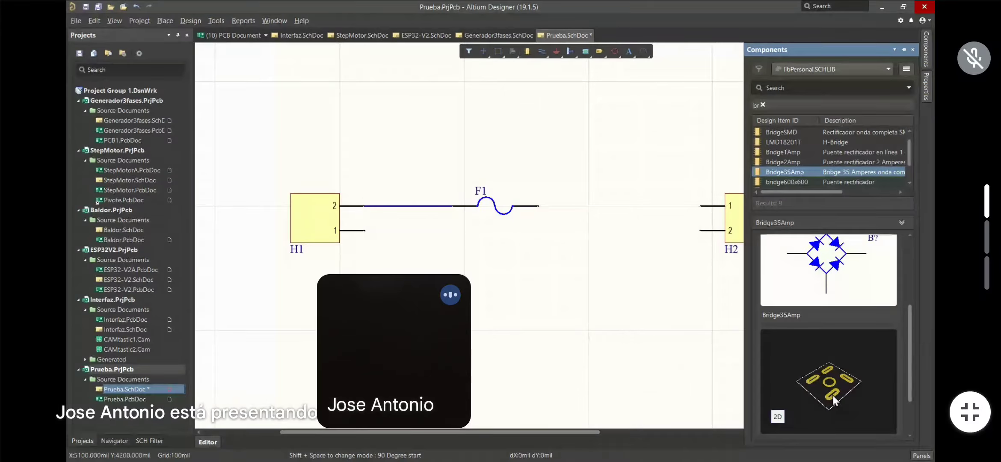
{"action": "left_click", "coordinate": [786, 181]}
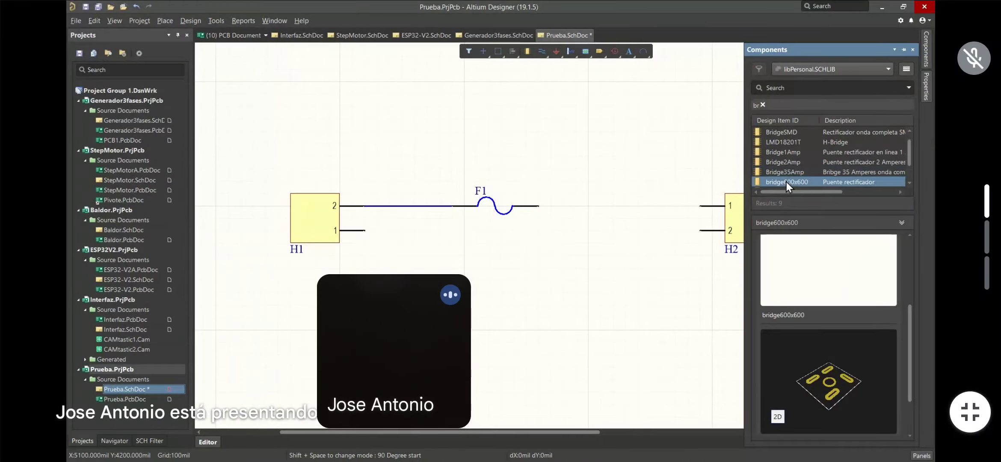
{"action": "scroll", "coordinate": [787, 170], "scroll_direction": "down", "scroll_amount": 2}
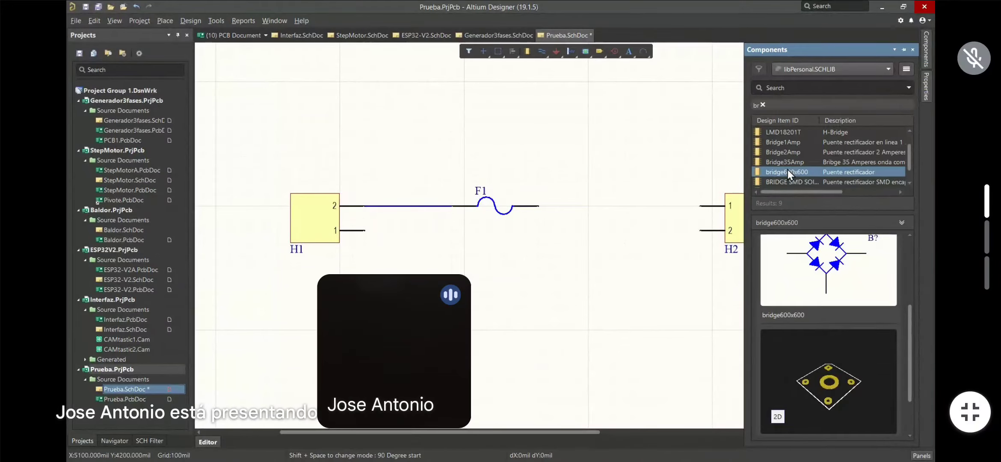
{"action": "left_click", "coordinate": [787, 170]}
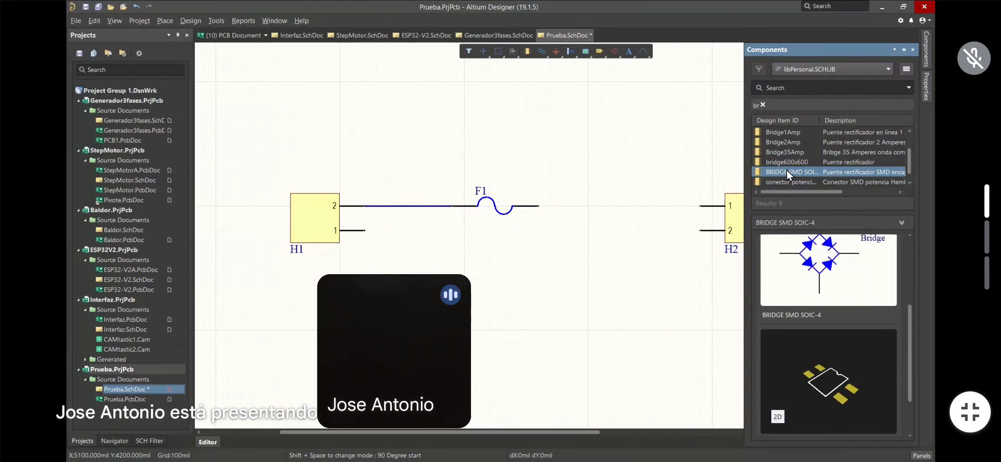
{"action": "left_click", "coordinate": [783, 182]}
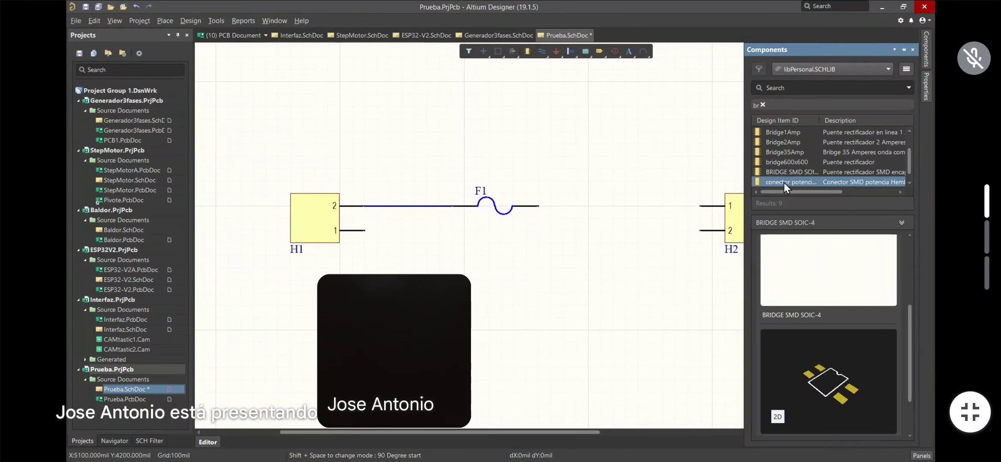
{"action": "scroll", "coordinate": [780, 170], "scroll_direction": "down", "scroll_amount": 3}
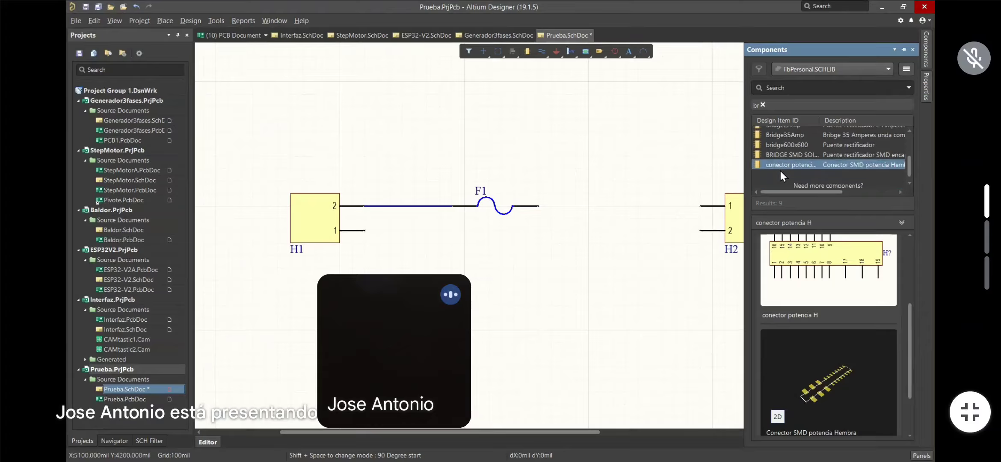
{"action": "scroll", "coordinate": [780, 171], "scroll_direction": "up", "scroll_amount": 5}
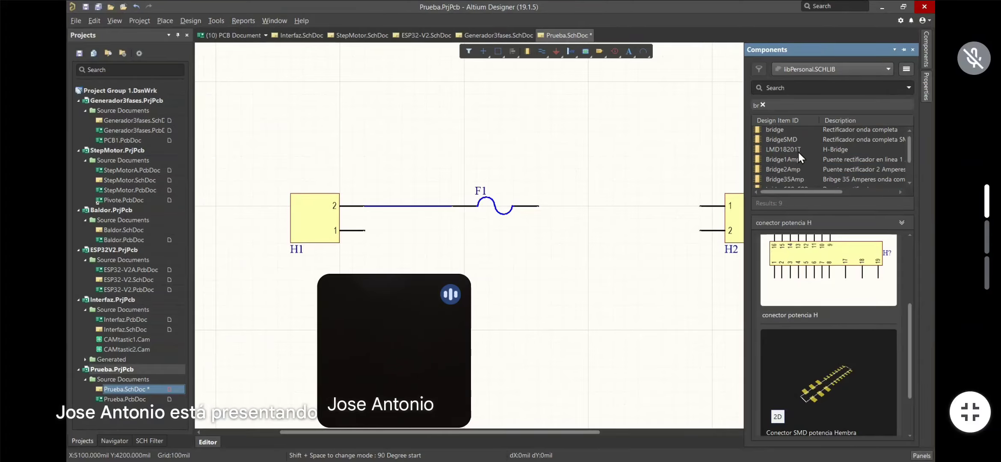
{"action": "left_click", "coordinate": [788, 159]}
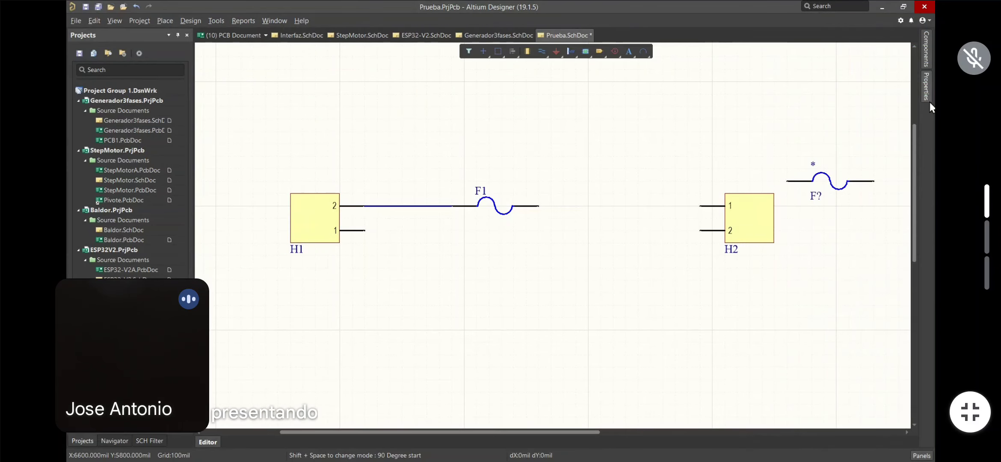
Place a Bridge1Amp rectifier above the F1–H2 gap and delete the spare F? fuse
{"action": "mouse_move", "coordinate": [924, 53]}
{"action": "double_click", "coordinate": [789, 160]}
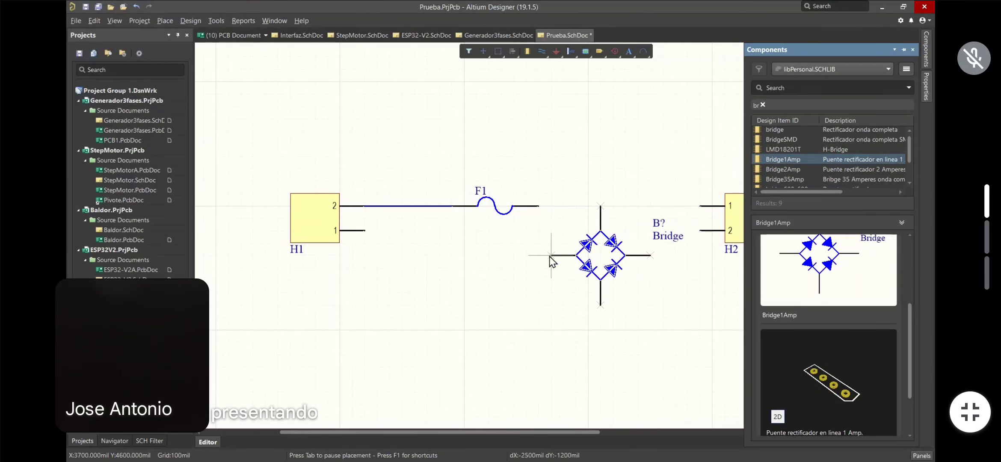
{"action": "left_click", "coordinate": [566, 206]}
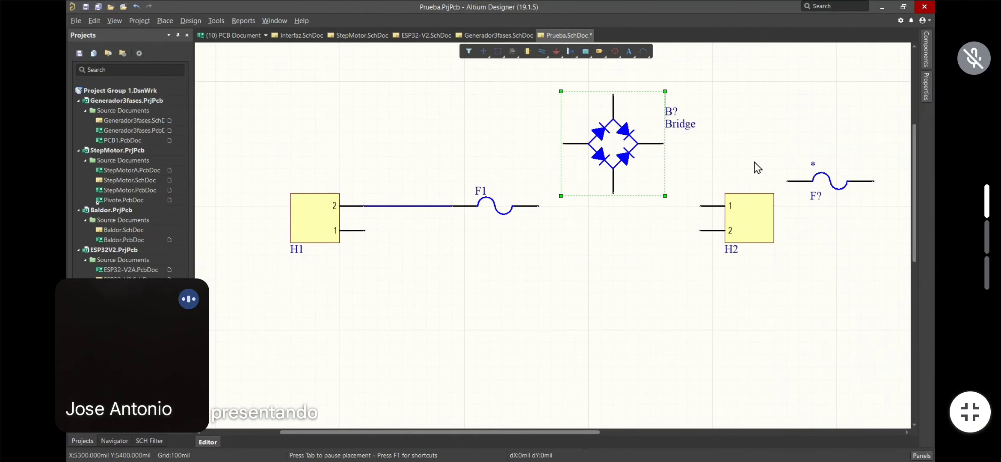
{"action": "left_click", "coordinate": [836, 185]}
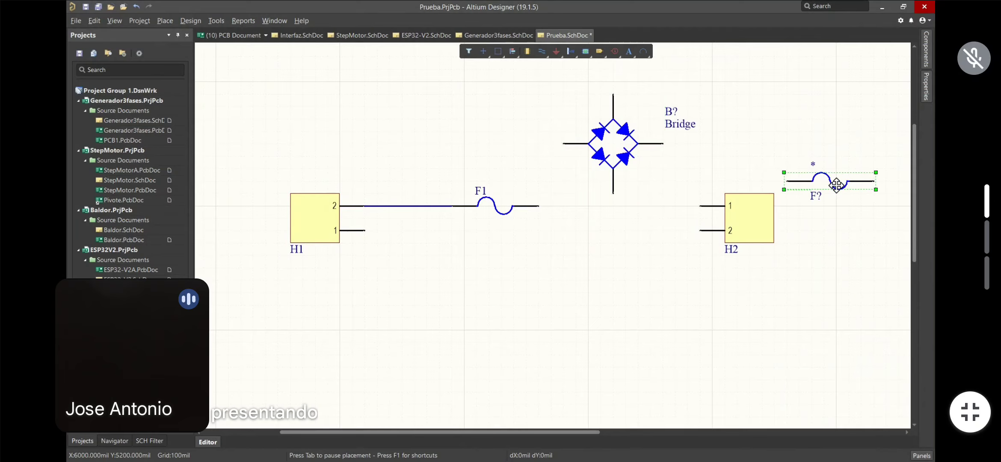
{"action": "key", "text": "Delete"}
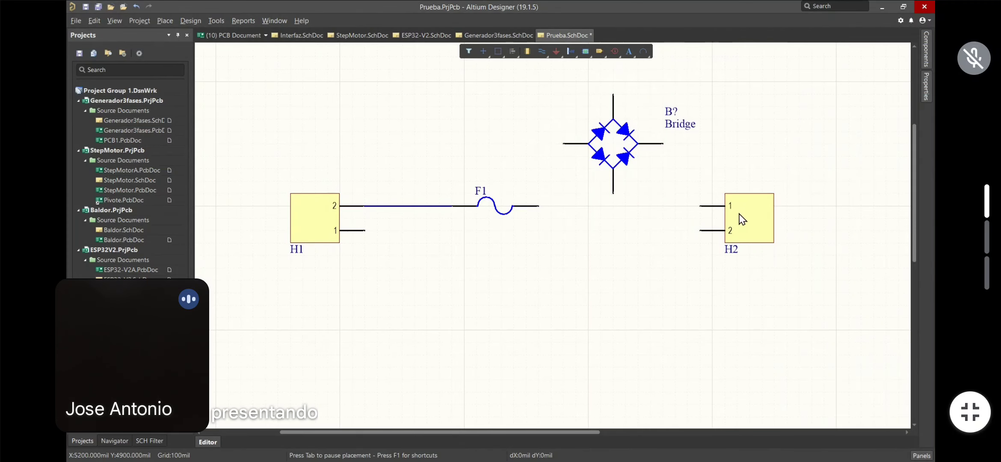
Drag connector H2 further right on the schematic
{"action": "mouse_move", "coordinate": [751, 219]}
{"action": "left_mouse_down"}
{"action": "mouse_move", "coordinate": [738, 217]}
{"action": "mouse_move", "coordinate": [826, 217]}
{"action": "left_mouse_up"}
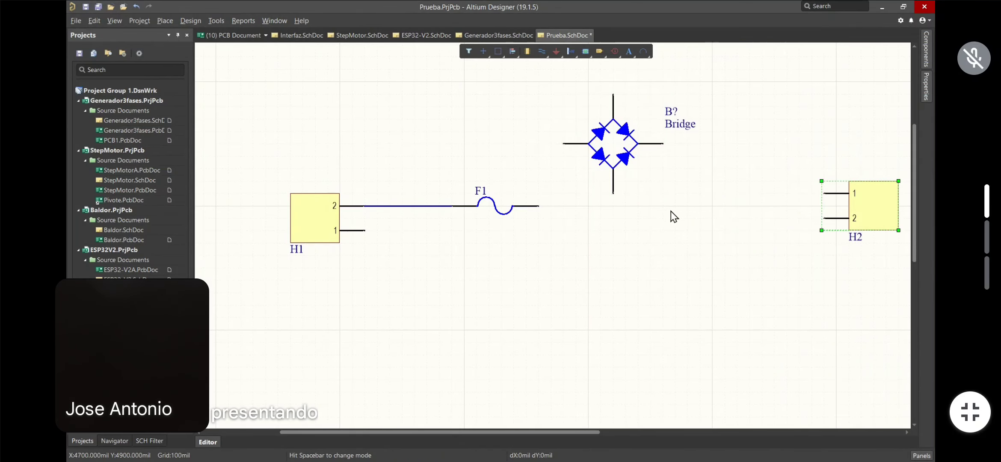
{"action": "left_click", "coordinate": [651, 169]}
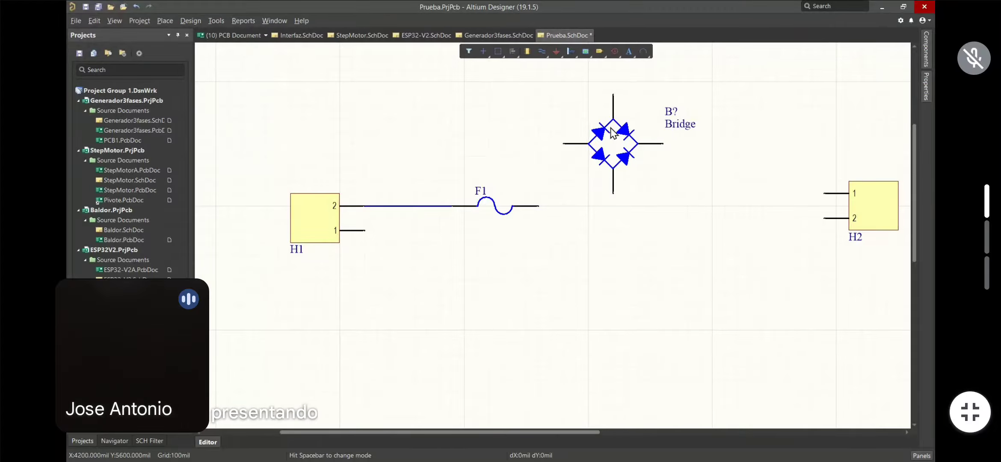
Set the bridge rectifier's designator to B1 and hide its Bridge comment
{"action": "left_click", "coordinate": [652, 105]}
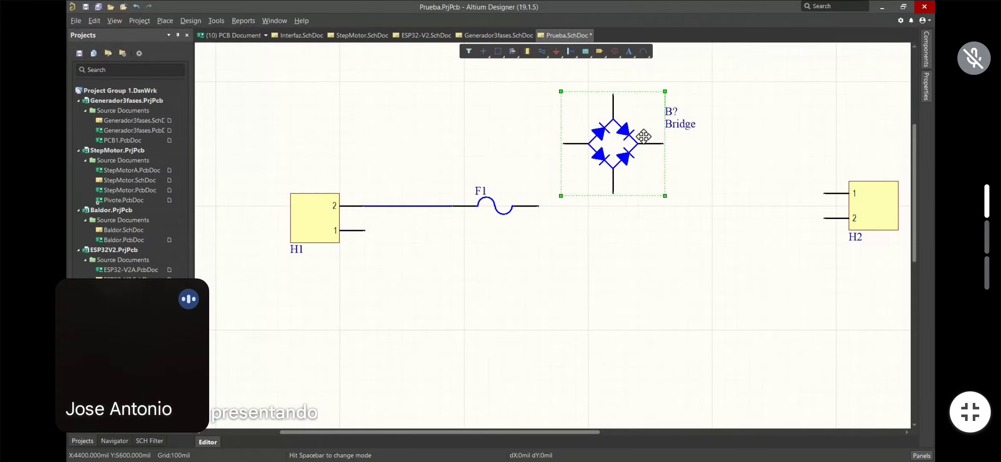
{"action": "left_click", "coordinate": [925, 93]}
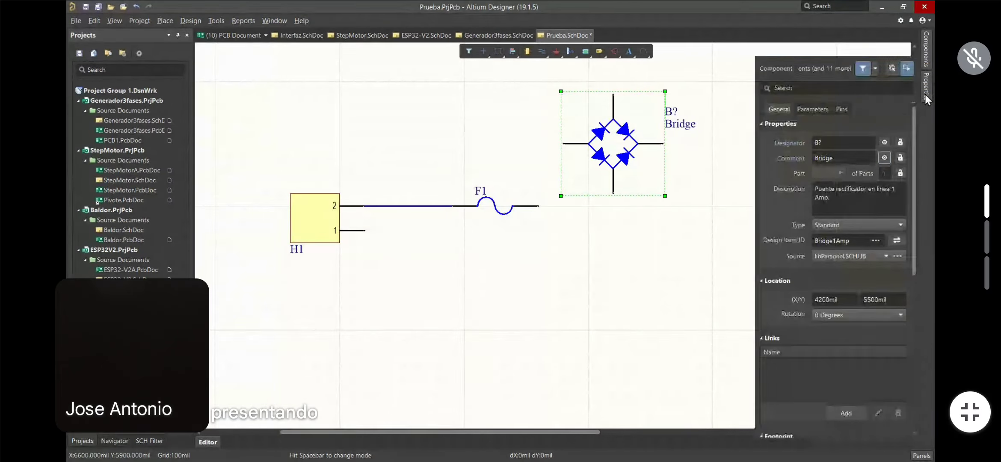
{"action": "left_click", "coordinate": [827, 142]}
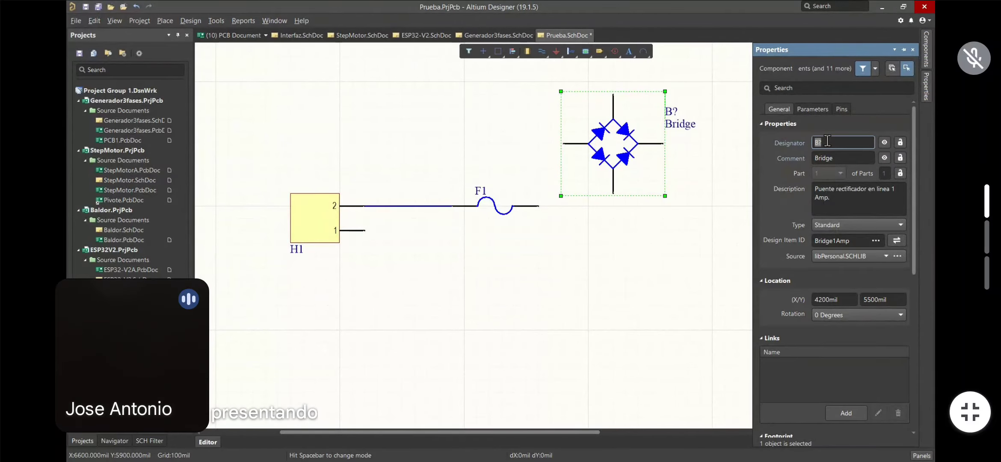
{"action": "left_click", "coordinate": [827, 140]}
{"action": "type", "text": "1"}
{"action": "left_click", "coordinate": [885, 158]}
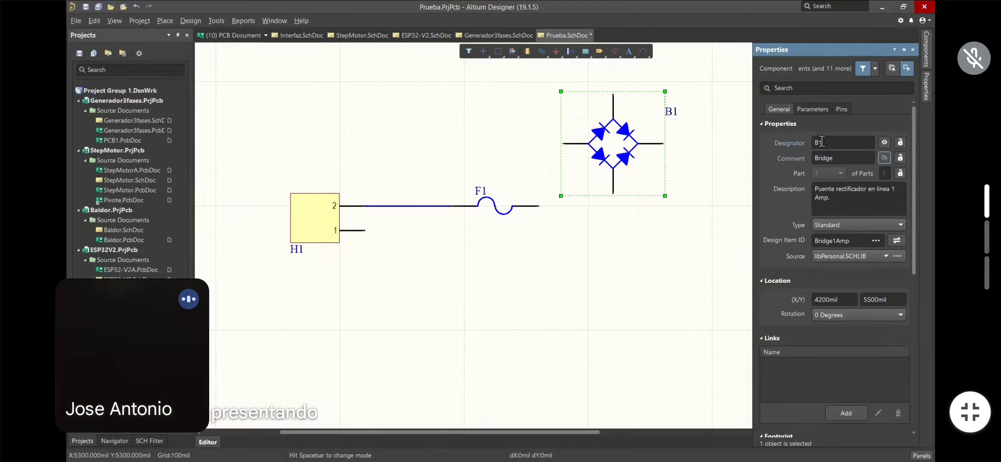
Move the bridge down so it sits level between fuse F1 and connector H2
{"action": "left_click", "coordinate": [881, 144]}
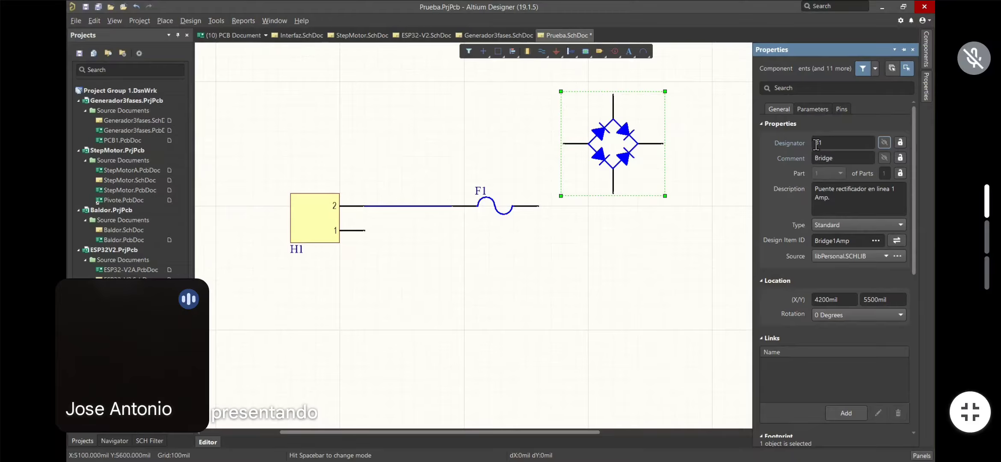
{"action": "left_click", "coordinate": [882, 143]}
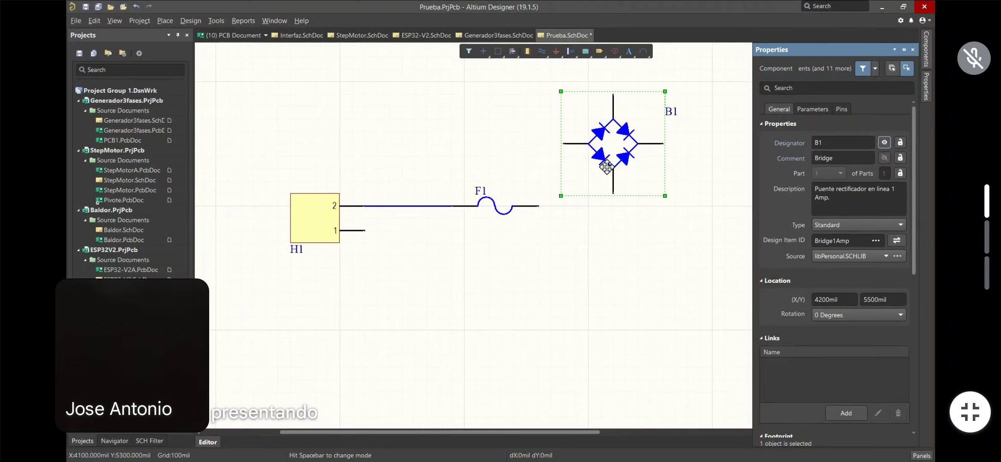
{"action": "mouse_move", "coordinate": [613, 133]}
{"action": "left_mouse_down"}
{"action": "mouse_move", "coordinate": [683, 172]}
{"action": "mouse_move", "coordinate": [701, 209]}
{"action": "mouse_move", "coordinate": [719, 210]}
{"action": "left_mouse_up"}
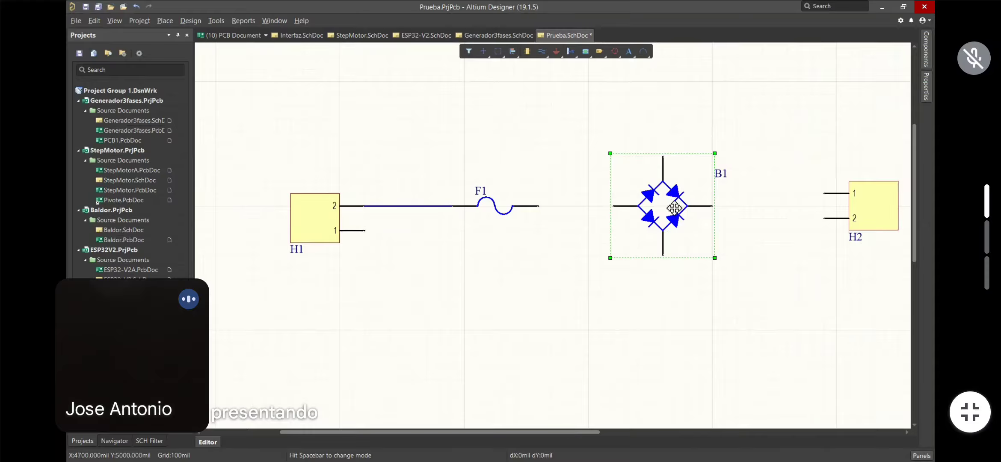
{"action": "left_click", "coordinate": [881, 206]}
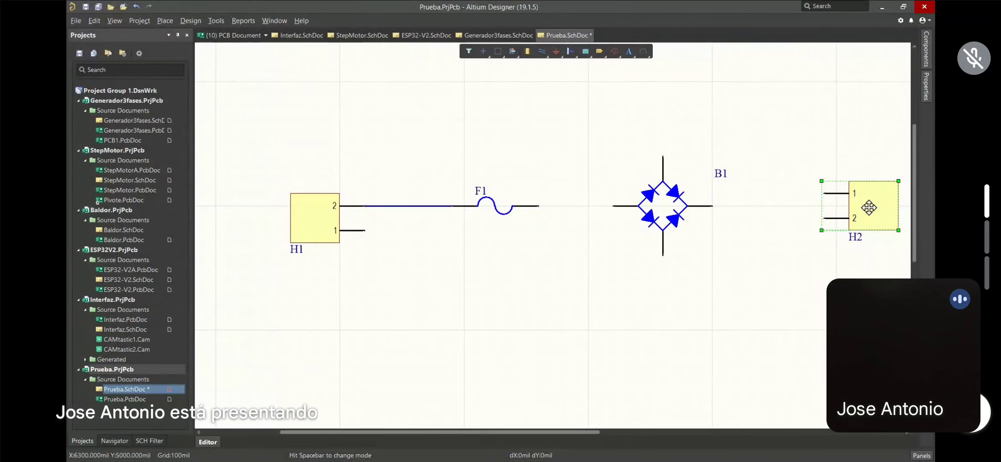
Rotate connector H2 so its pins point down and set it beside bridge B1
{"action": "key", "text": "Delete"}
{"action": "key", "text": "ctrl+z"}
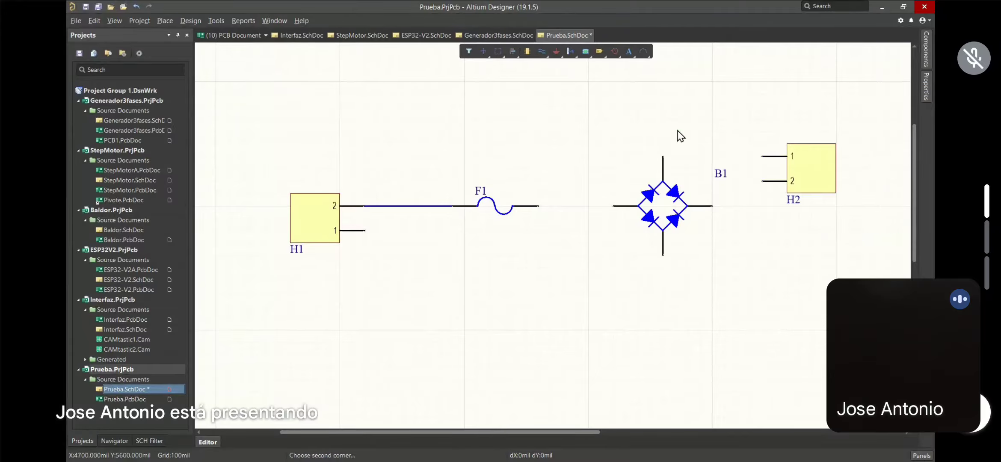
{"action": "left_click", "coordinate": [819, 168]}
{"action": "key", "text": "space"}
{"action": "left_click_drag", "start_coordinate": [820, 168], "coordinate": [744, 144]}
{"action": "left_click_drag", "start_coordinate": [642, 157], "coordinate": [599, 121]}
{"action": "left_click", "coordinate": [736, 137]}
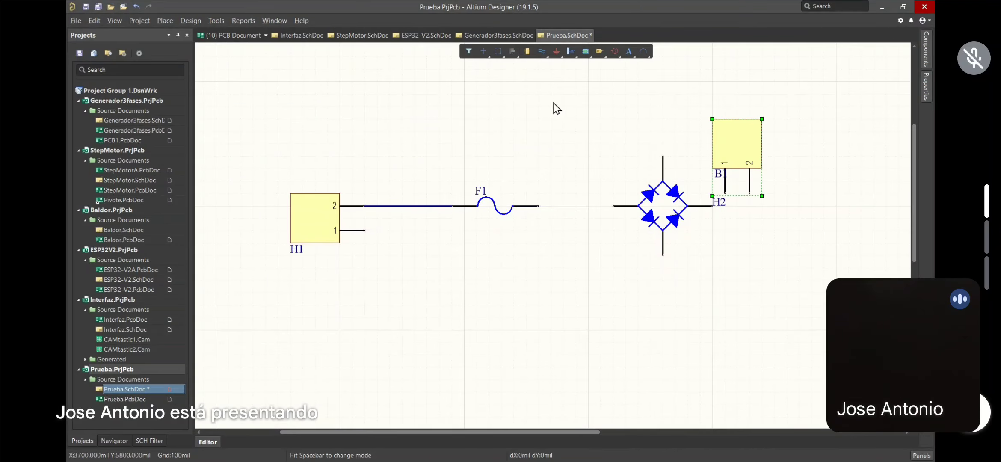
{"action": "left_click_drag", "start_coordinate": [733, 143], "coordinate": [696, 162]}
Move H2 above the gap between F1 and B1 and give it the visible comment 'Swich'
{"action": "left_click_drag", "start_coordinate": [727, 136], "coordinate": [536, 143]}
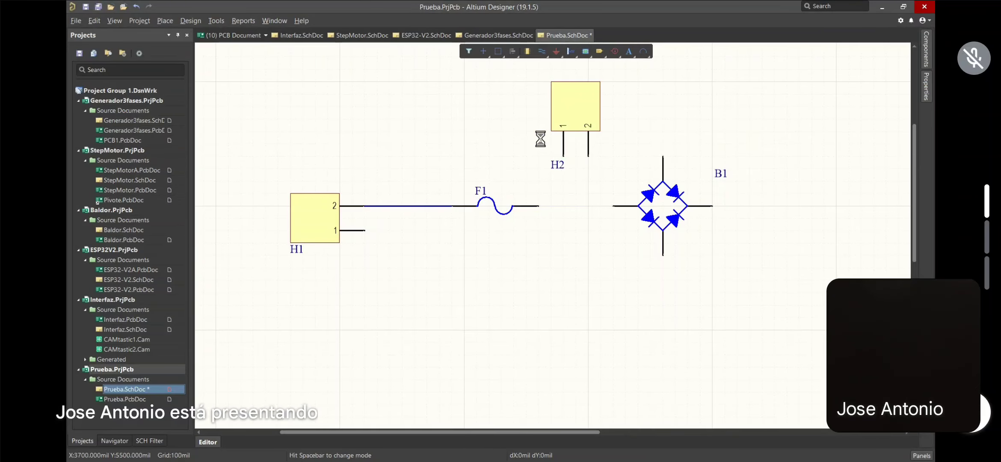
{"action": "double_click", "coordinate": [573, 100]}
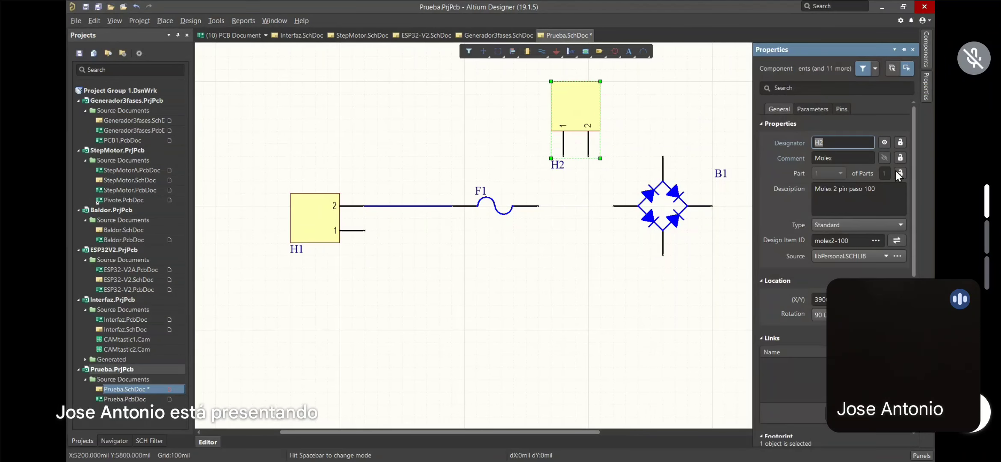
{"action": "left_click", "coordinate": [840, 157]}
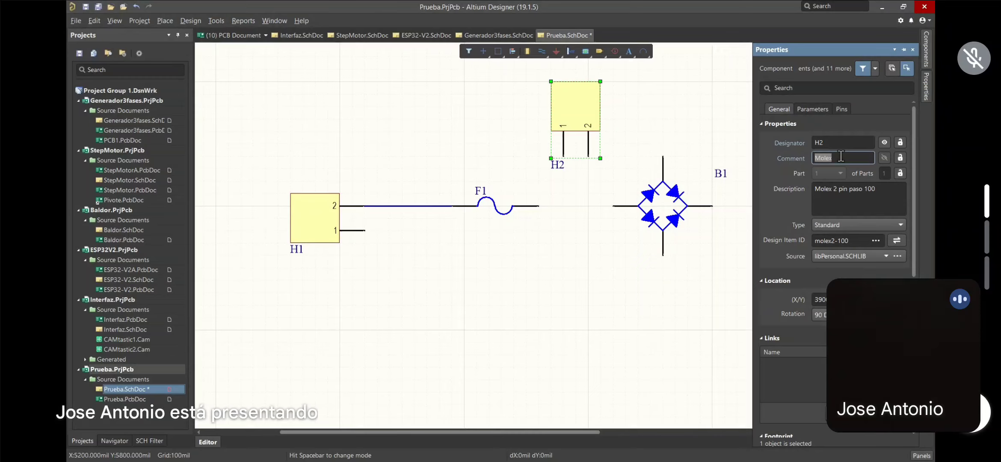
{"action": "type", "text": "Swich"}
{"action": "left_click", "coordinate": [883, 159]}
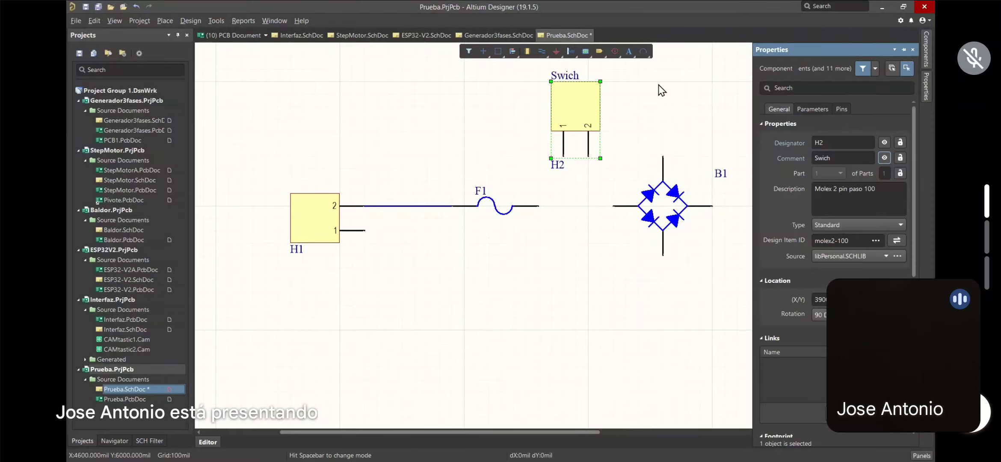
{"action": "left_click", "coordinate": [351, 97]}
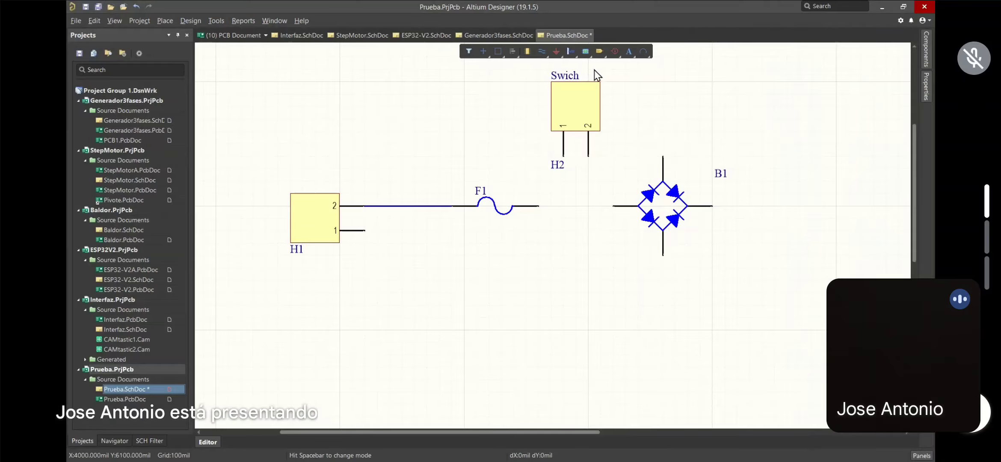
Wire H2 pin 1 to F1's right end and H2 pin 2 to B1's top pin
{"action": "left_click", "coordinate": [542, 52]}
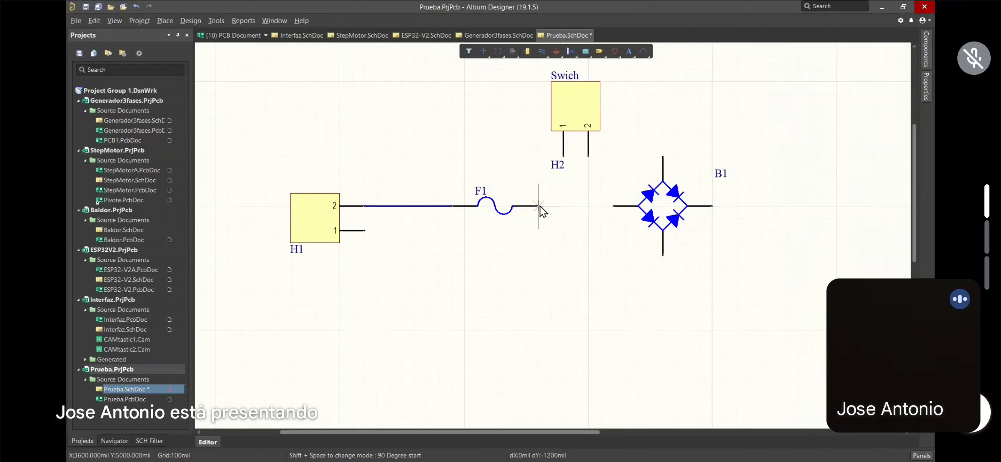
{"action": "left_click", "coordinate": [563, 156]}
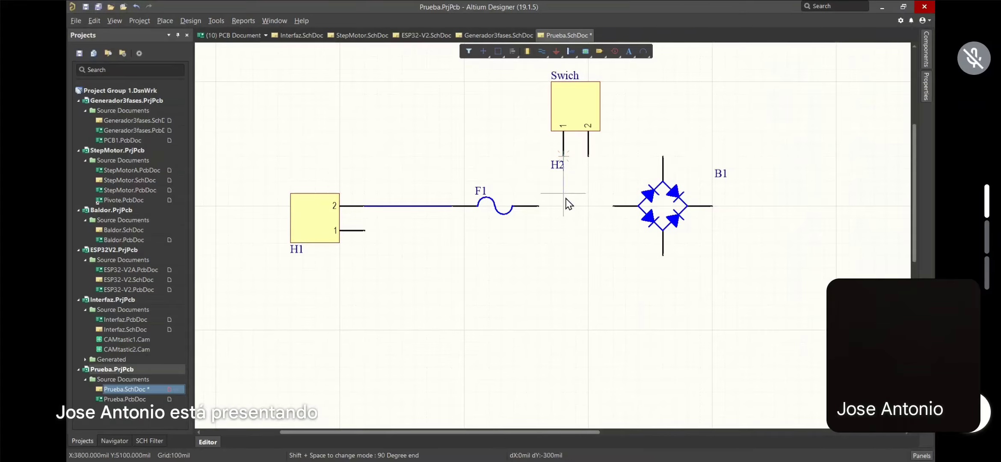
{"action": "left_click", "coordinate": [539, 206]}
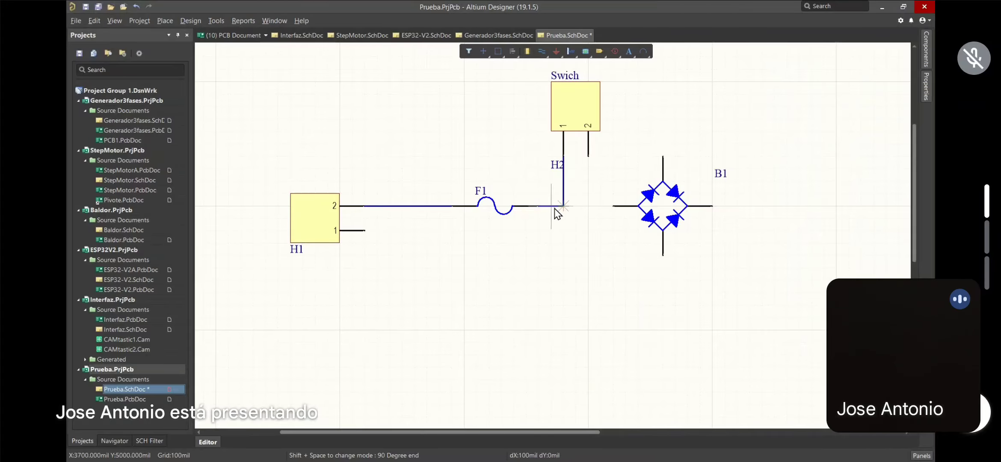
{"action": "left_click", "coordinate": [588, 156]}
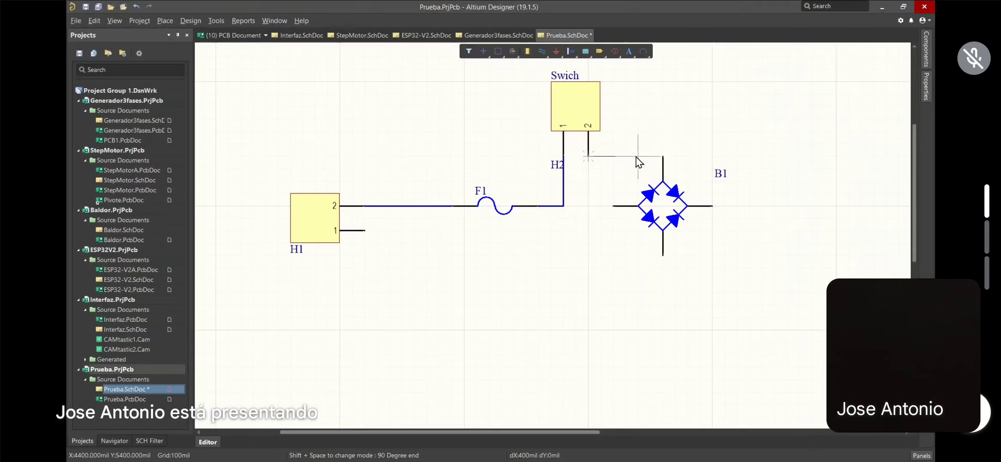
{"action": "left_click", "coordinate": [662, 156]}
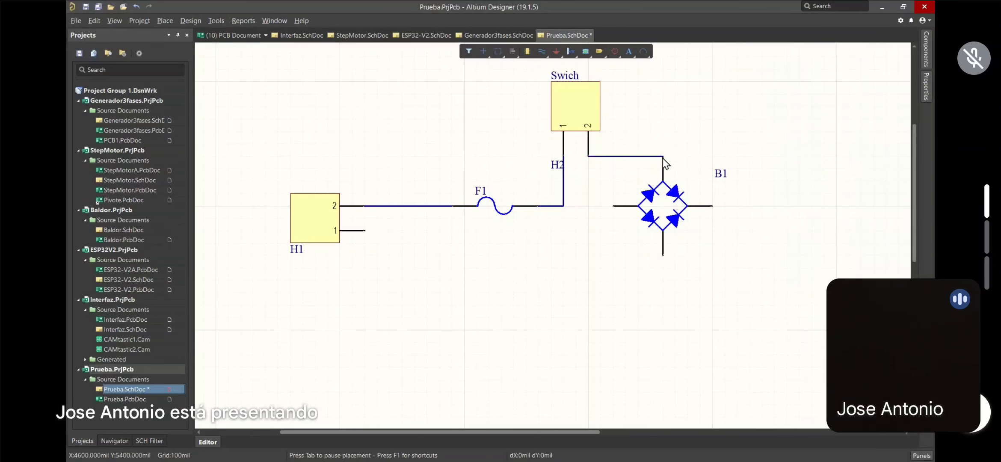
{"action": "right_click", "coordinate": [659, 157]}
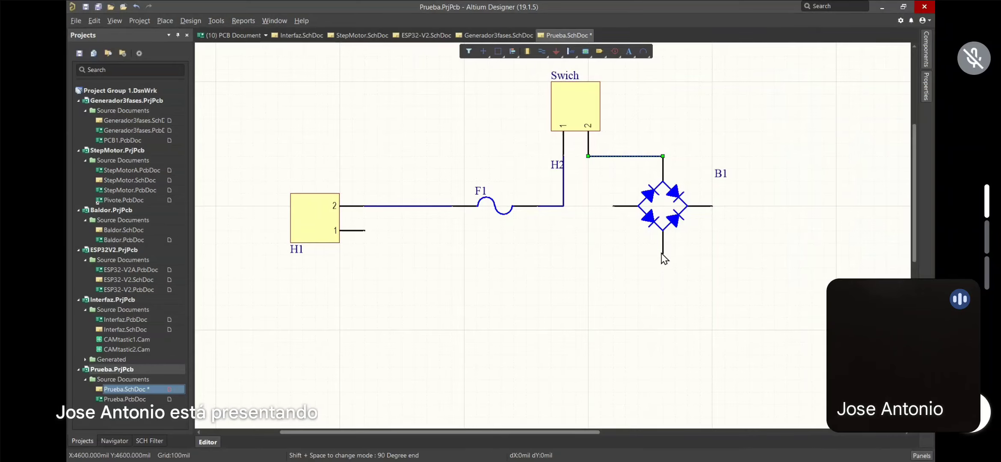
Run a wire from H1 pin 1 through a corner point to B1's bottom pin
{"action": "left_click", "coordinate": [541, 50]}
{"action": "left_click", "coordinate": [365, 233]}
{"action": "left_click", "coordinate": [462, 248]}
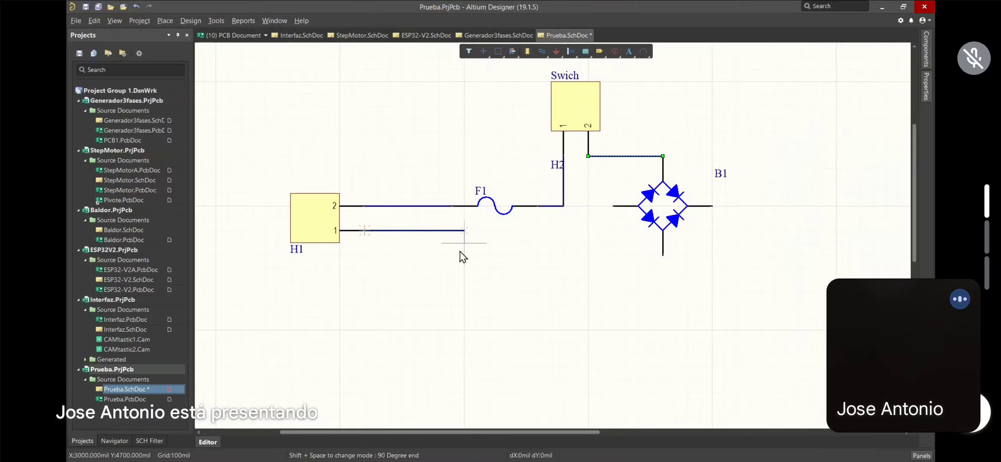
{"action": "left_click", "coordinate": [663, 255]}
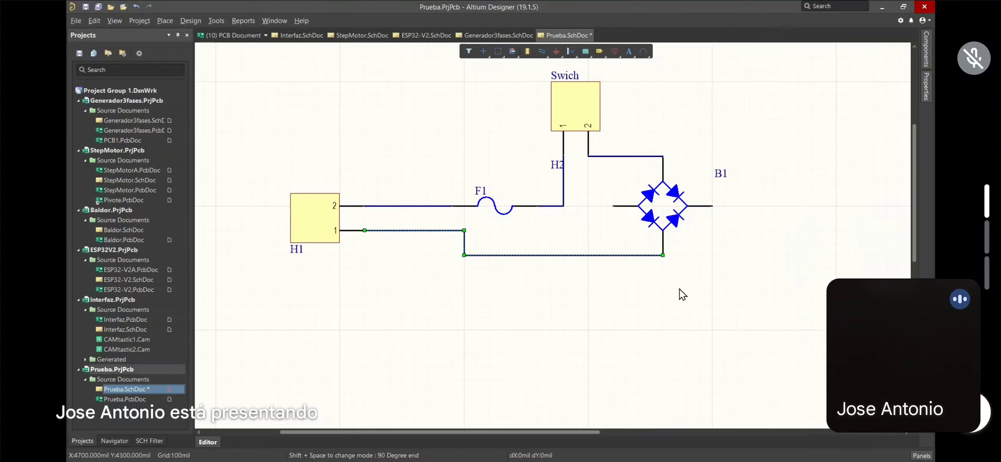
{"action": "scroll", "coordinate": [726, 275], "scroll_direction": "down", "scroll_amount": 1}
{"action": "scroll", "coordinate": [726, 275], "scroll_direction": "up", "scroll_amount": 3}
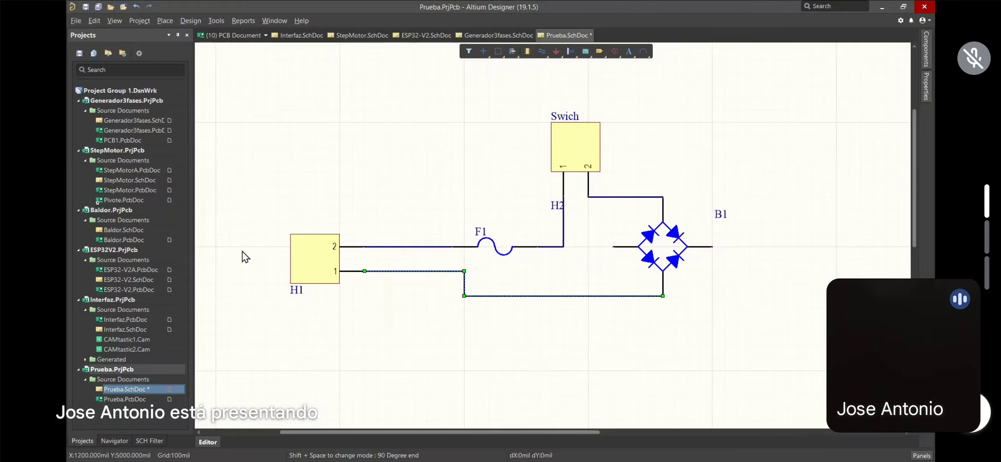
{"action": "left_click", "coordinate": [314, 260]}
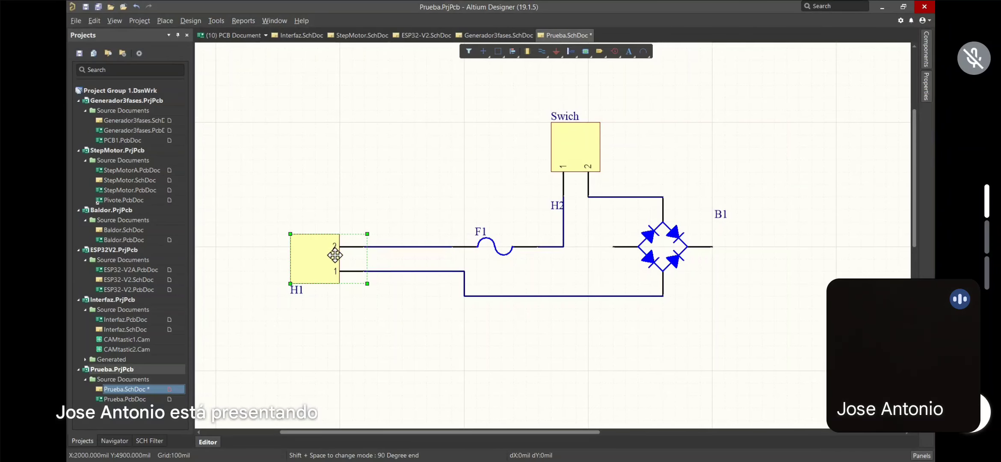
Change H1's comment to 'Transformador' and make it visible above the connector
{"action": "left_click", "coordinate": [312, 260]}
{"action": "left_click", "coordinate": [312, 261]}
{"action": "left_click", "coordinate": [926, 91]}
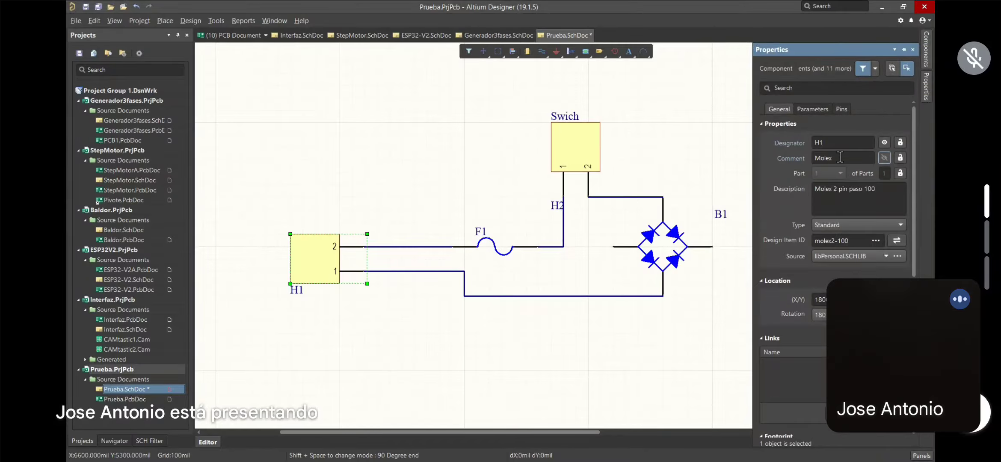
{"action": "left_click", "coordinate": [837, 157]}
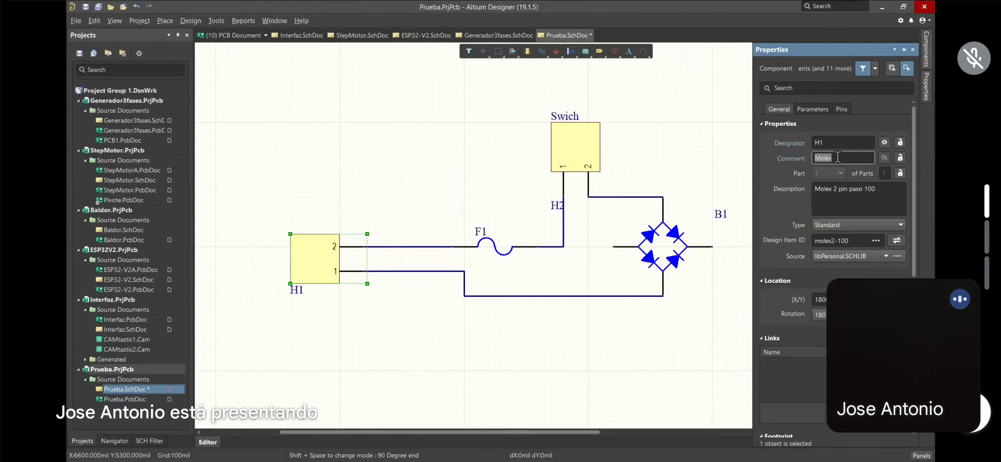
{"action": "type", "text": "Tran"}
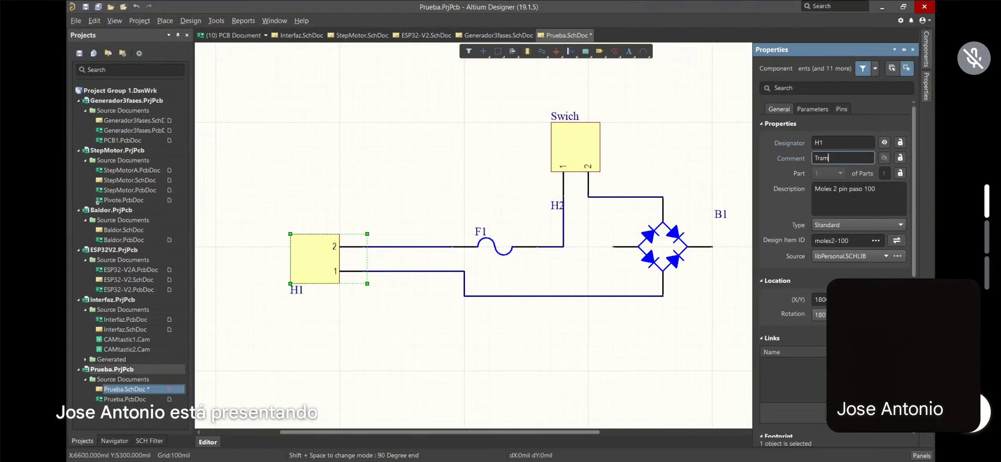
{"action": "type", "text": "sform"}
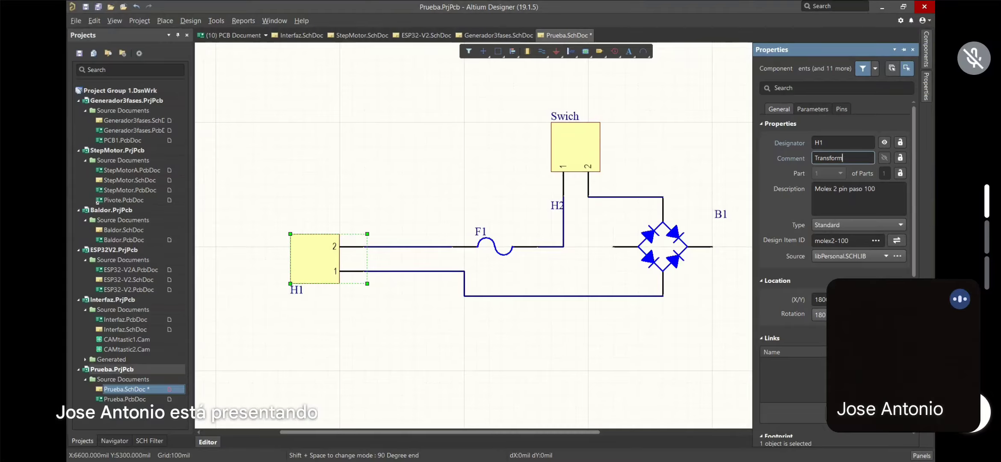
{"action": "type", "text": "ador"}
{"action": "left_click", "coordinate": [883, 158]}
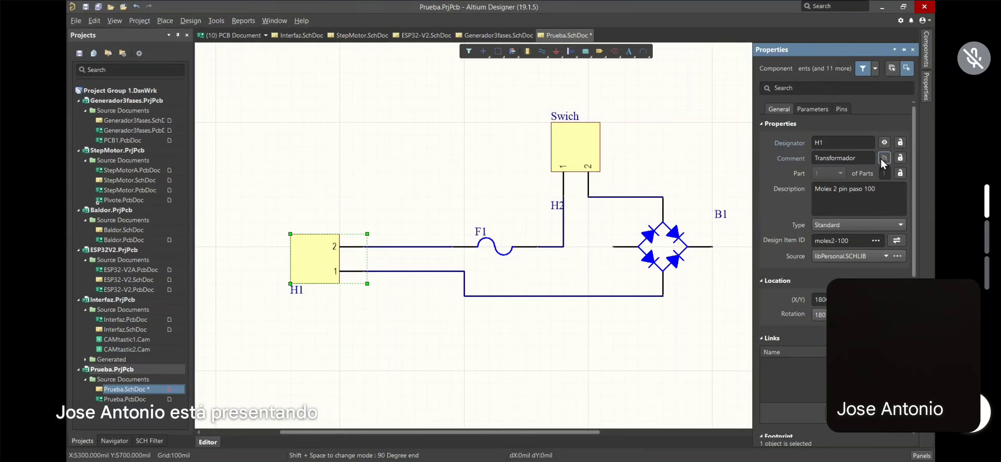
{"action": "left_click", "coordinate": [882, 159]}
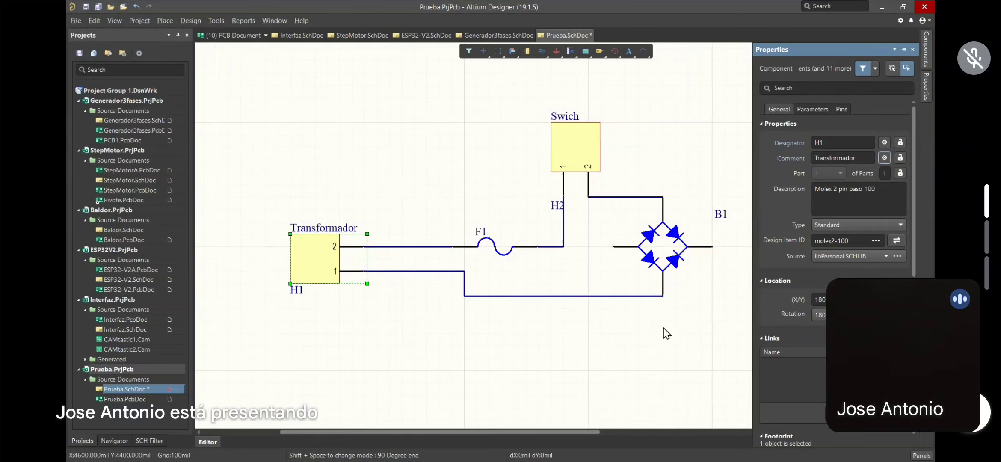
{"action": "right_click_drag", "start_coordinate": [662, 328], "coordinate": [545, 321]}
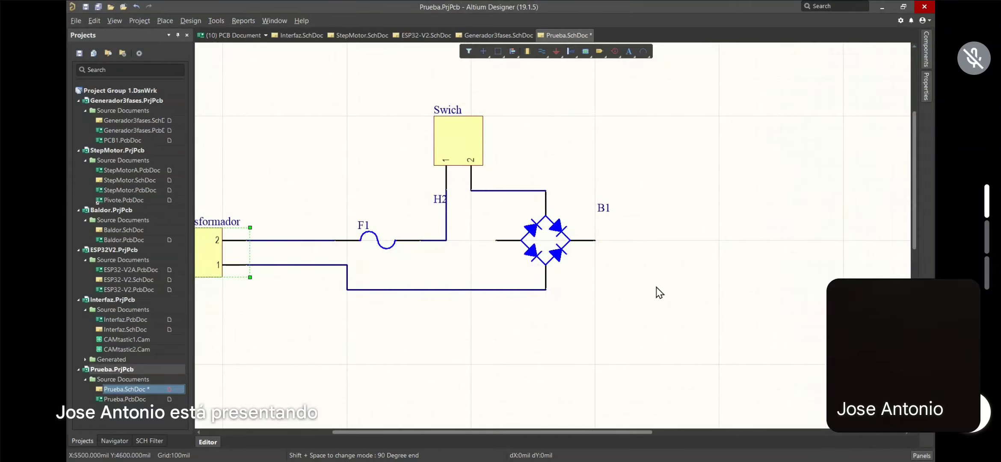
Place a GND power port below the bridge's left-terminal wire
{"action": "left_click", "coordinate": [730, 327]}
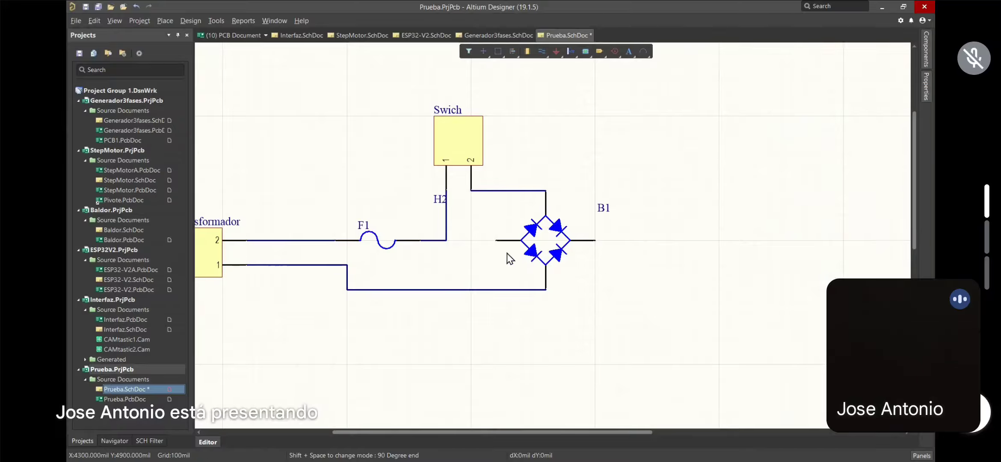
{"action": "left_click", "coordinate": [556, 51]}
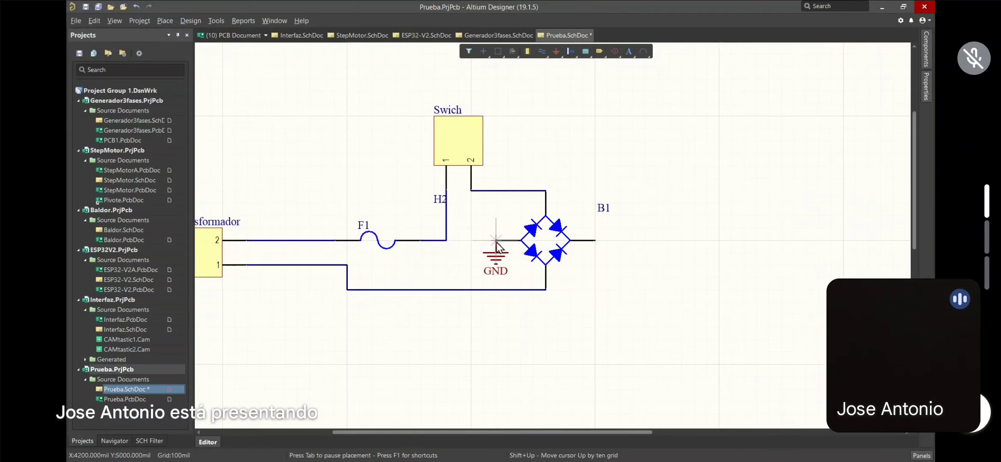
{"action": "right_click", "coordinate": [474, 250]}
{"action": "left_click", "coordinate": [474, 250]}
{"action": "right_click", "coordinate": [484, 221]}
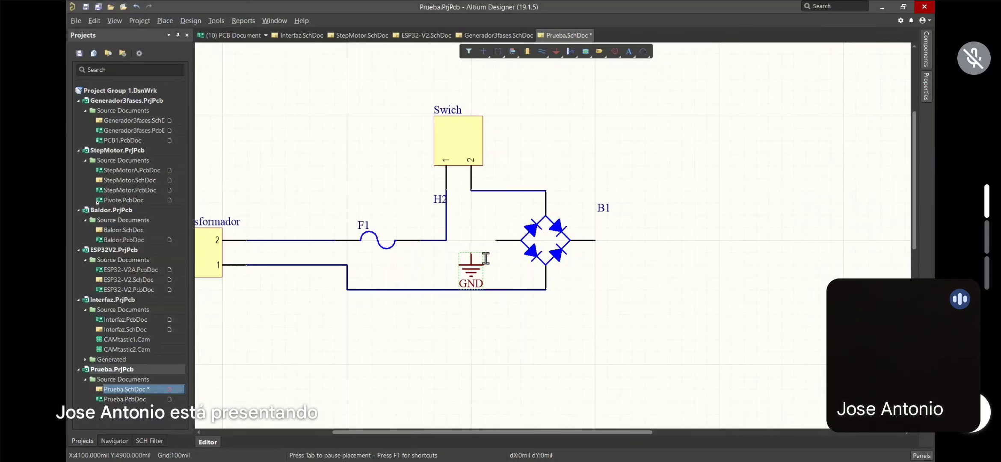
Wire the GND port up to bridge B1's left terminal
{"action": "left_click", "coordinate": [542, 52]}
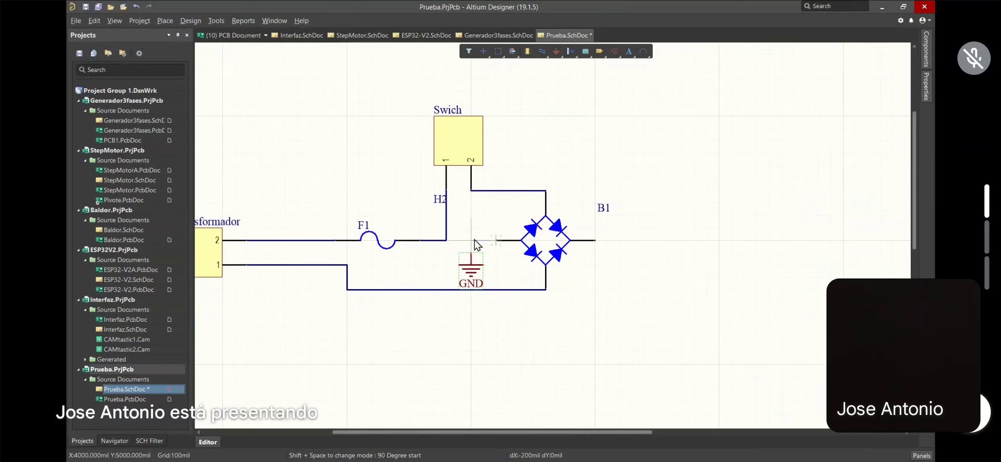
{"action": "left_click", "coordinate": [470, 252]}
{"action": "left_click", "coordinate": [496, 240]}
{"action": "right_click", "coordinate": [558, 216]}
{"action": "scroll", "coordinate": [521, 278], "scroll_direction": "down", "scroll_amount": 1}
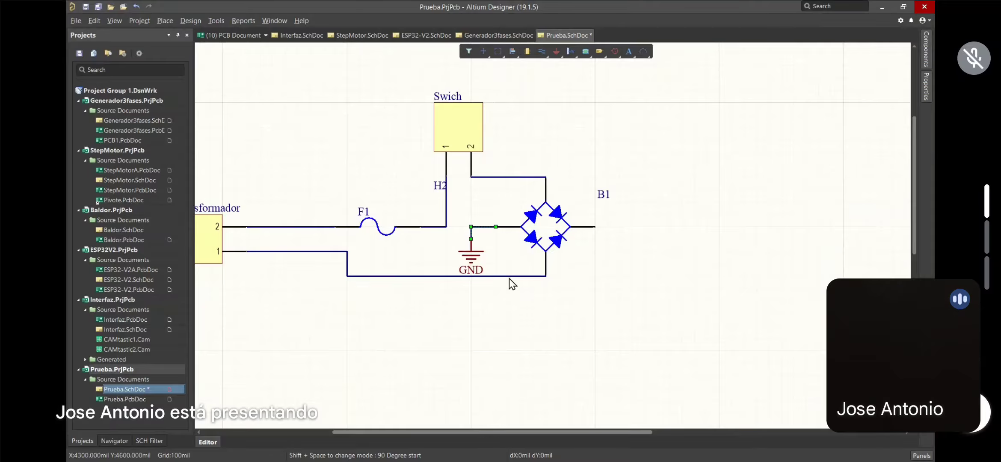
{"action": "left_click", "coordinate": [473, 257]}
Hide the GND port's name in its properties, leaving only the ground symbol
{"action": "left_click", "coordinate": [925, 83]}
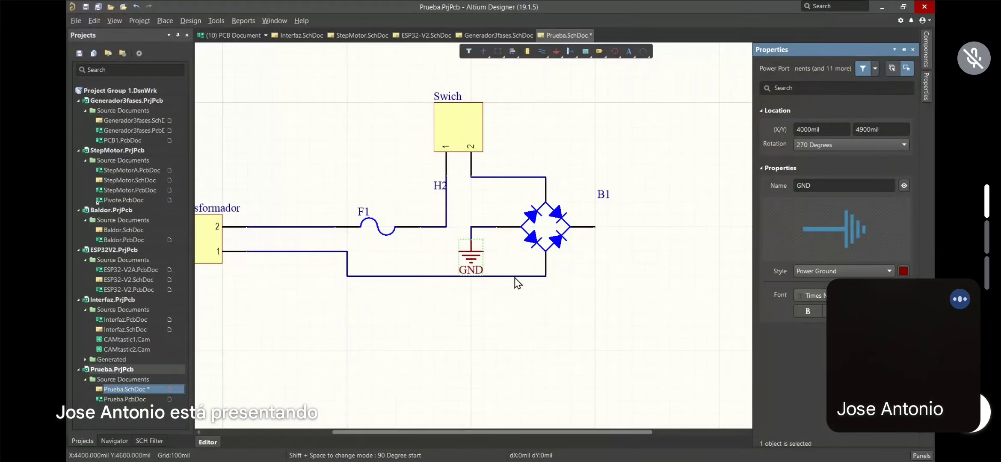
{"action": "left_click", "coordinate": [827, 187]}
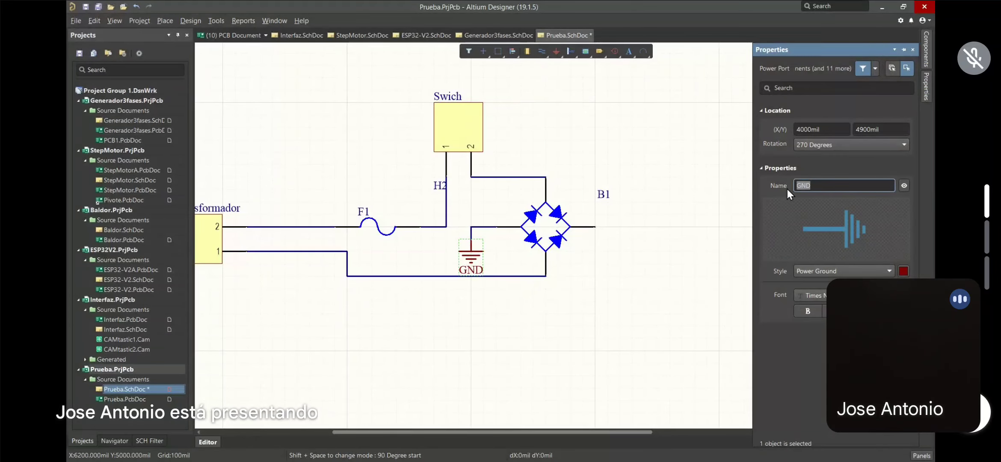
{"action": "left_click", "coordinate": [905, 186]}
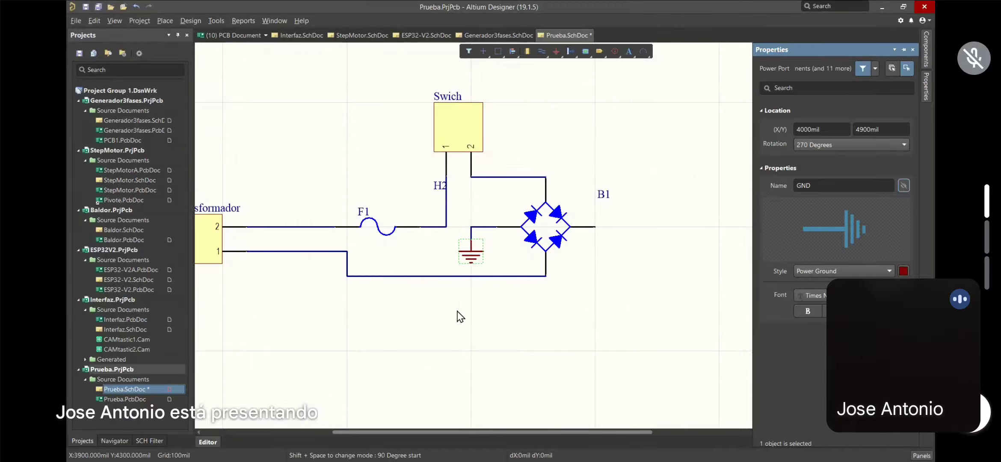
{"action": "left_click", "coordinate": [482, 304]}
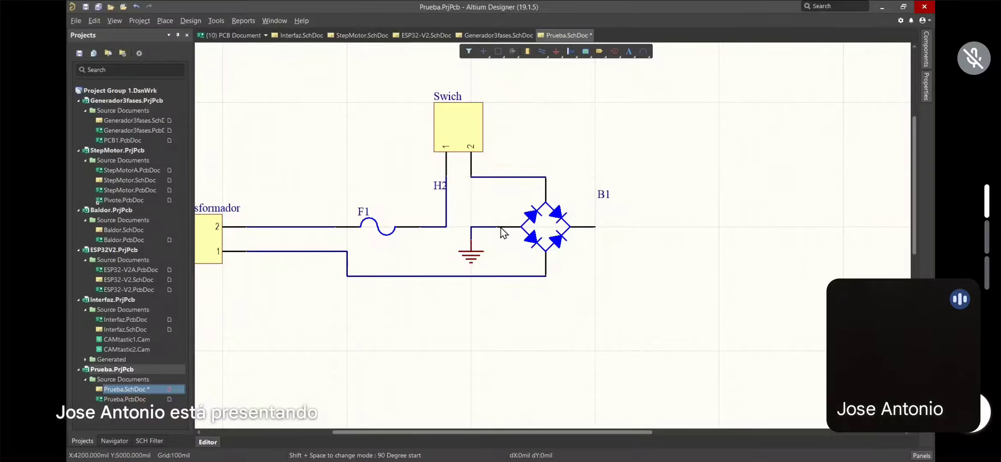
{"action": "scroll", "coordinate": [517, 234], "scroll_direction": "left", "scroll_amount": 1}
{"action": "scroll", "coordinate": [520, 238], "scroll_direction": "left", "scroll_amount": 3}
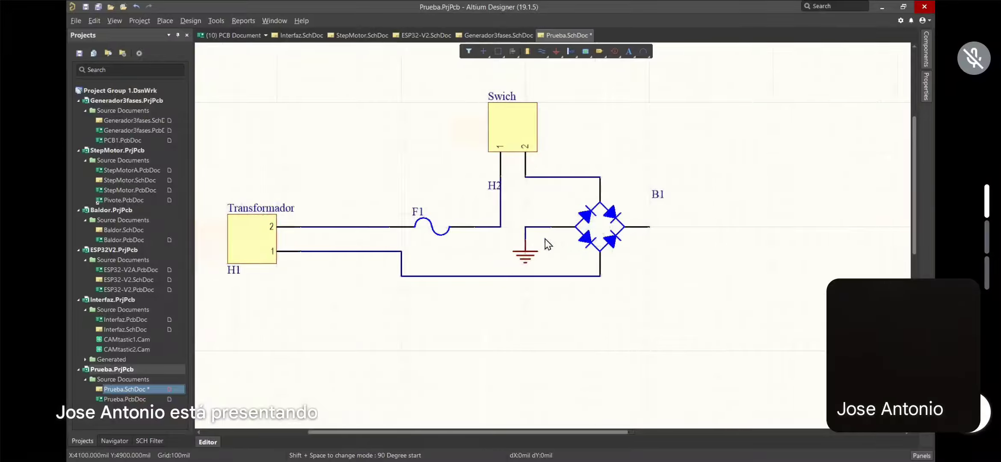
{"action": "scroll", "coordinate": [561, 240], "scroll_direction": "up", "scroll_amount": 8, "text": "ctrl"}
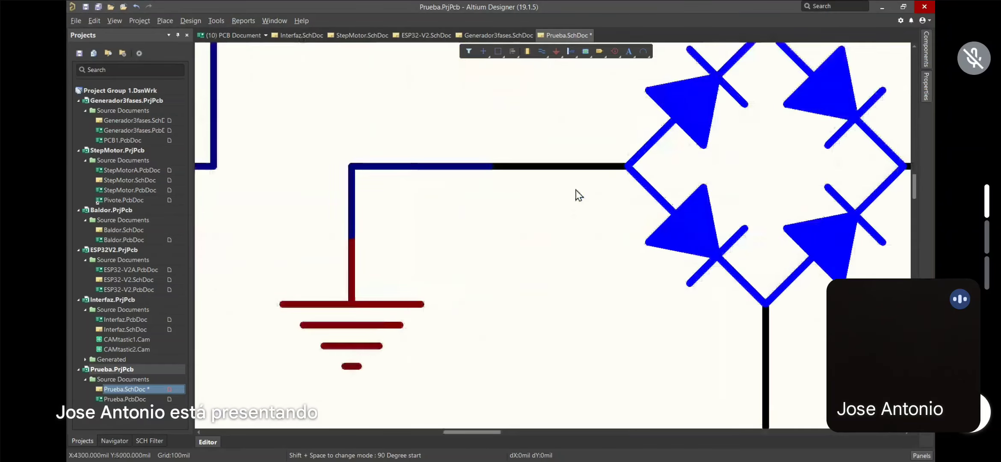
{"action": "scroll", "coordinate": [562, 178], "scroll_direction": "up", "scroll_amount": 3, "text": "ctrl"}
{"action": "scroll", "coordinate": [562, 176], "scroll_direction": "down", "scroll_amount": 1, "text": "ctrl"}
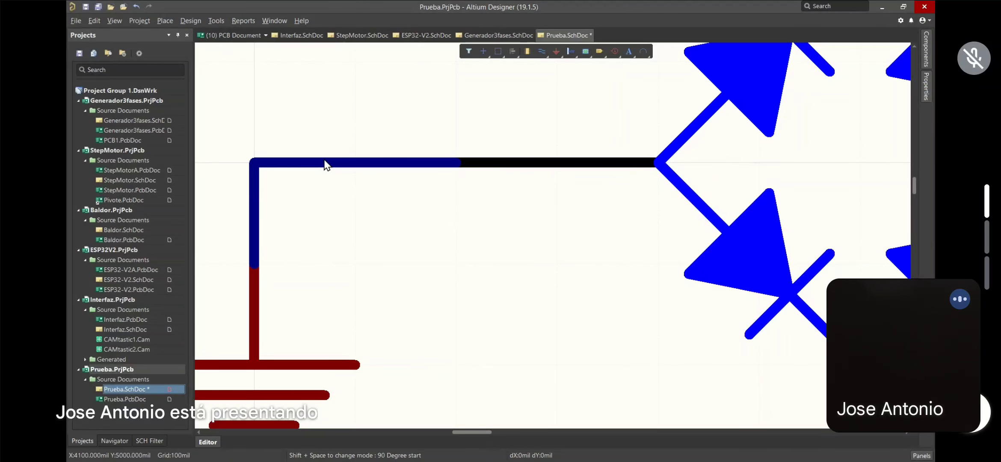
{"action": "scroll", "coordinate": [327, 164], "scroll_direction": "down", "scroll_amount": 5, "text": "ctrl"}
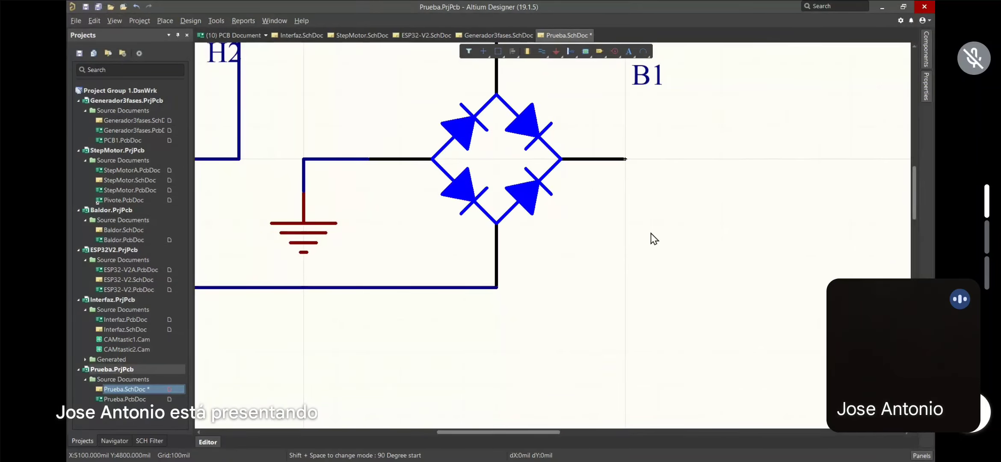
{"action": "right_click_drag", "start_coordinate": [640, 163], "coordinate": [610, 169]}
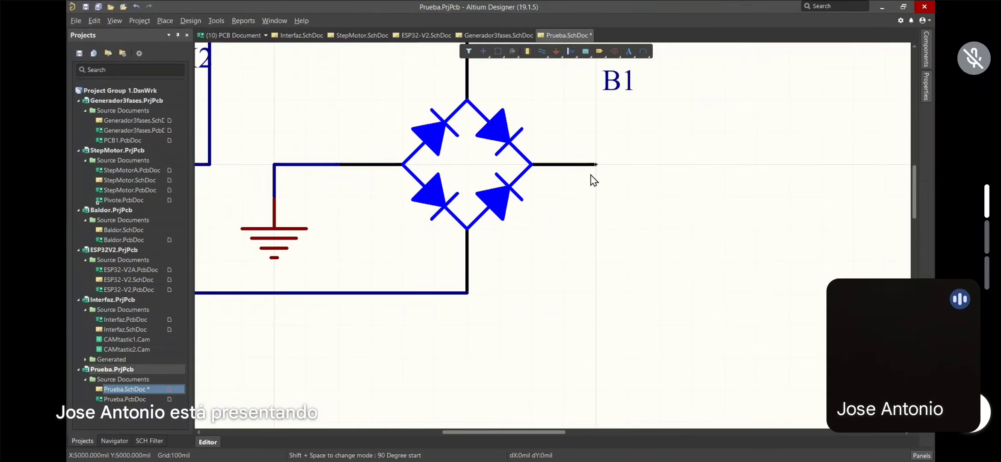
{"action": "scroll", "coordinate": [596, 167], "scroll_direction": "up", "scroll_amount": 2, "text": "ctrl"}
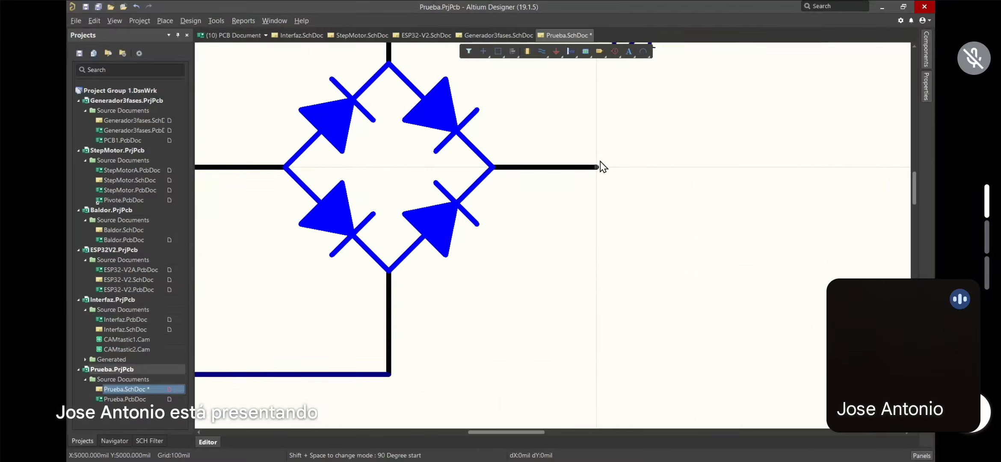
{"action": "scroll", "coordinate": [597, 163], "scroll_direction": "up", "scroll_amount": 5, "text": "ctrl"}
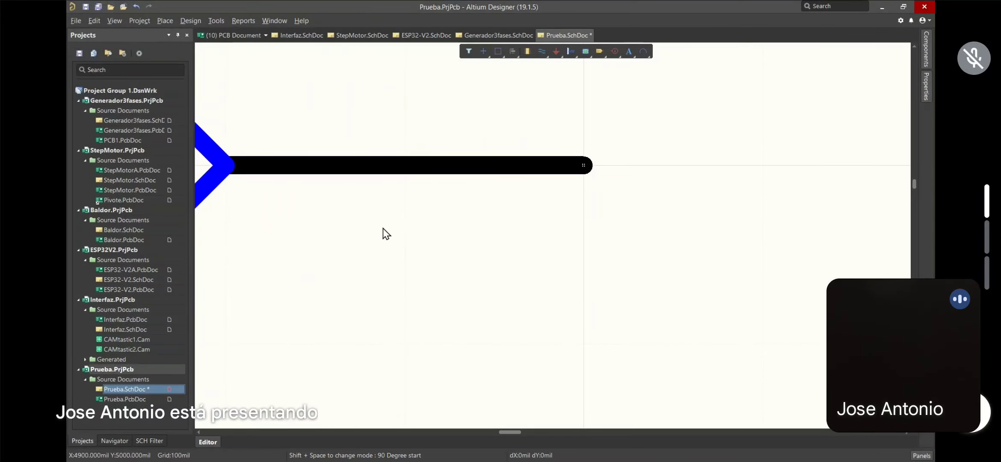
{"action": "right_click_drag", "start_coordinate": [547, 234], "coordinate": [551, 234]}
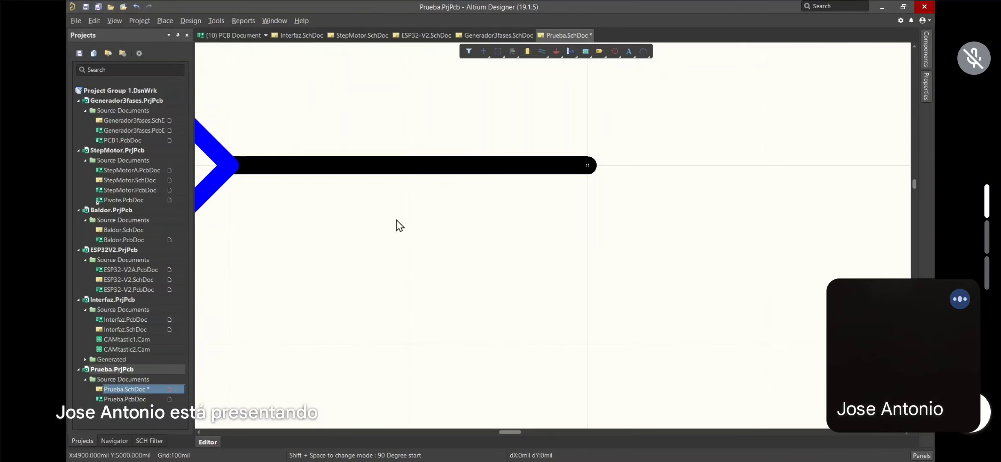
{"action": "right_click_drag", "start_coordinate": [338, 214], "coordinate": [589, 233]}
{"action": "right_click_drag", "start_coordinate": [436, 313], "coordinate": [477, 248]}
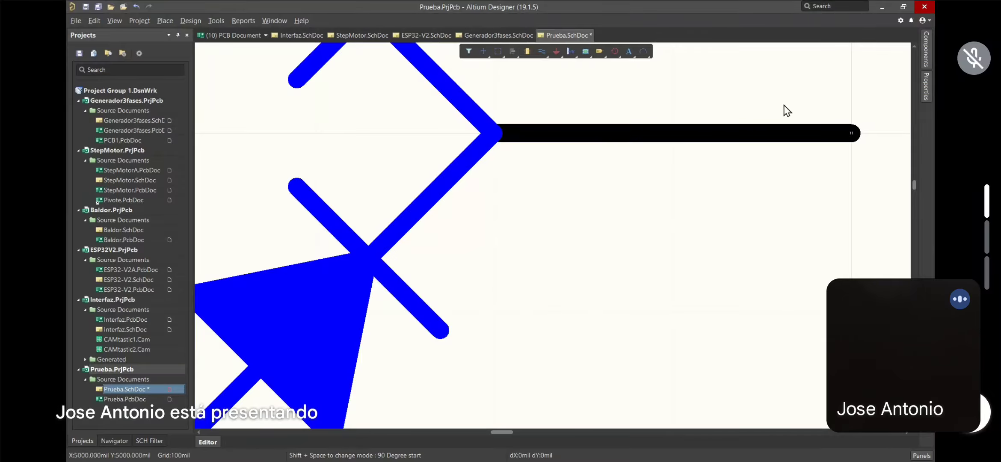
Start a new wire snapped onto the end of B1's right output pin
{"action": "left_click", "coordinate": [541, 52]}
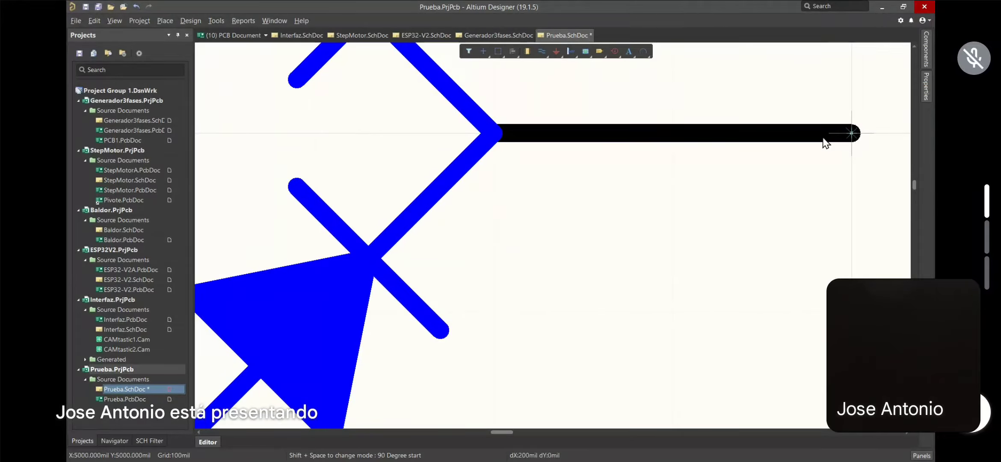
{"action": "left_click", "coordinate": [851, 135]}
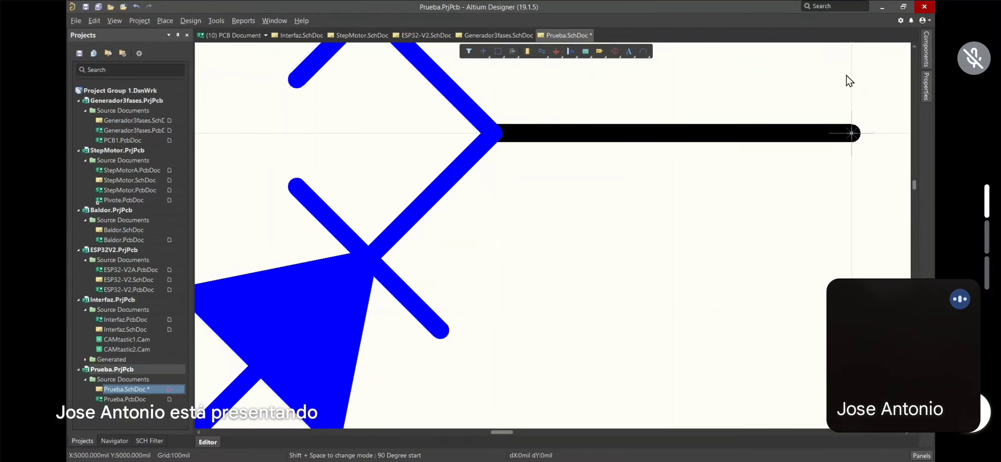
{"action": "scroll", "coordinate": [845, 76], "scroll_direction": "up", "scroll_amount": 1}
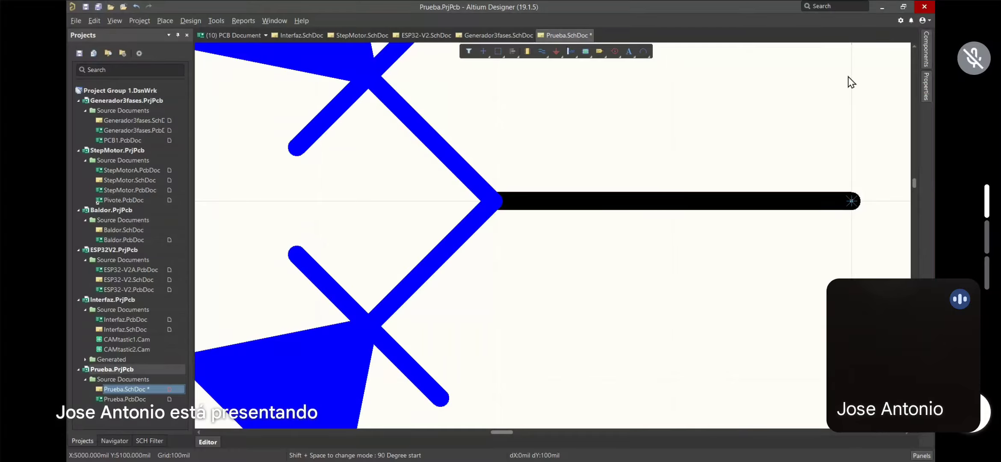
{"action": "left_click", "coordinate": [855, 100]}
{"action": "scroll", "coordinate": [852, 105], "scroll_direction": "down", "scroll_amount": 6, "text": "ctrl"}
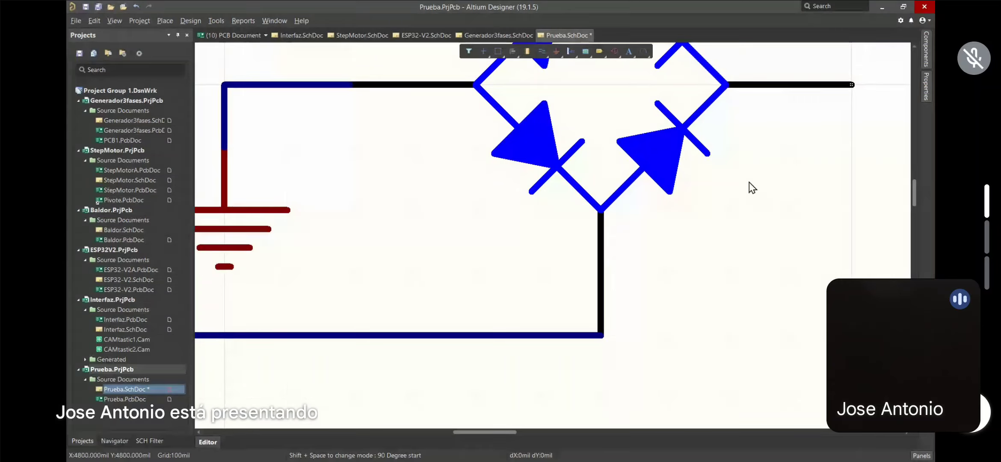
Pan the schematic to bring the ground symbol and bridge into view
{"action": "right_click_drag", "start_coordinate": [748, 182], "coordinate": [710, 201]}
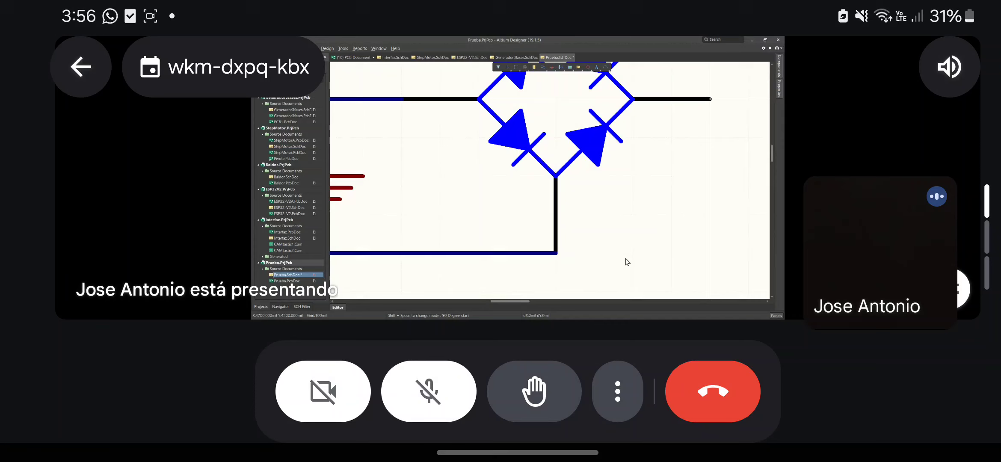
Unmute the microphone in the Google Meet call
{"action": "left_click", "coordinate": [428, 391]}
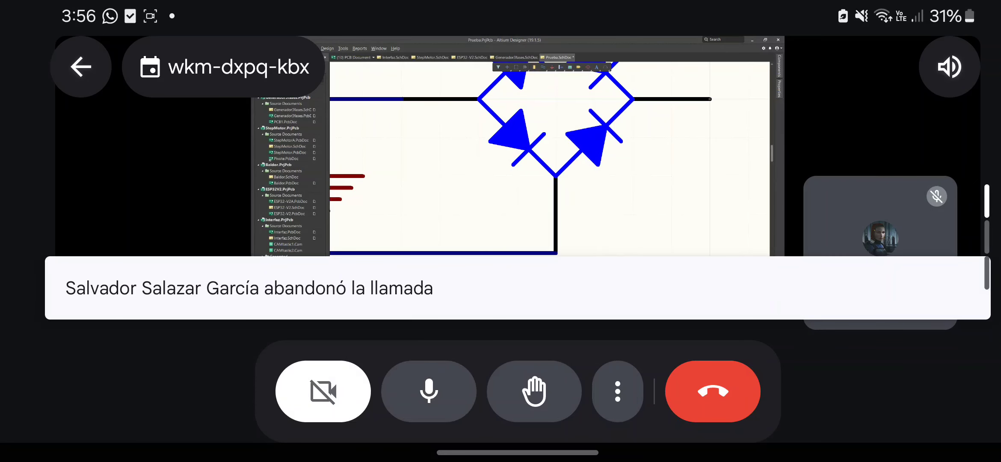